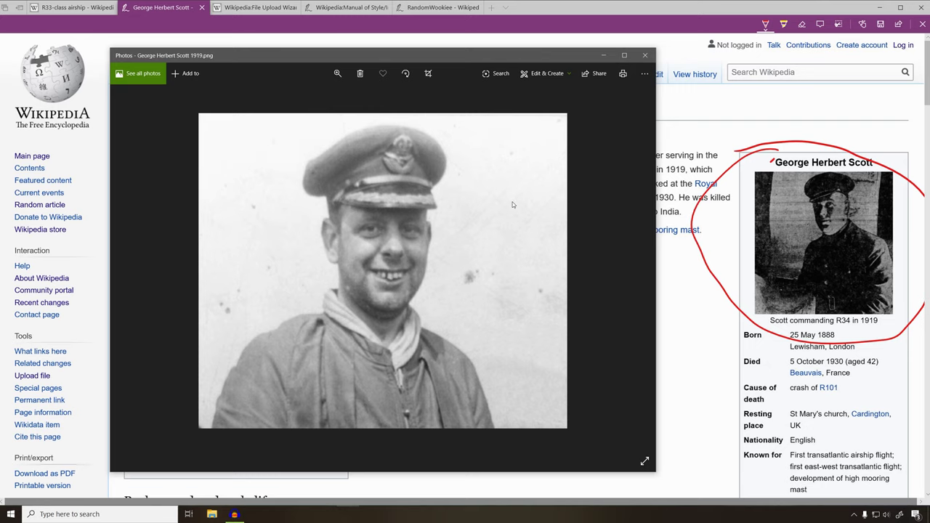
Minimize the Photos viewer showing George Herbert Scott 1919.png to reveal the Wikipedia article
click(596, 56)
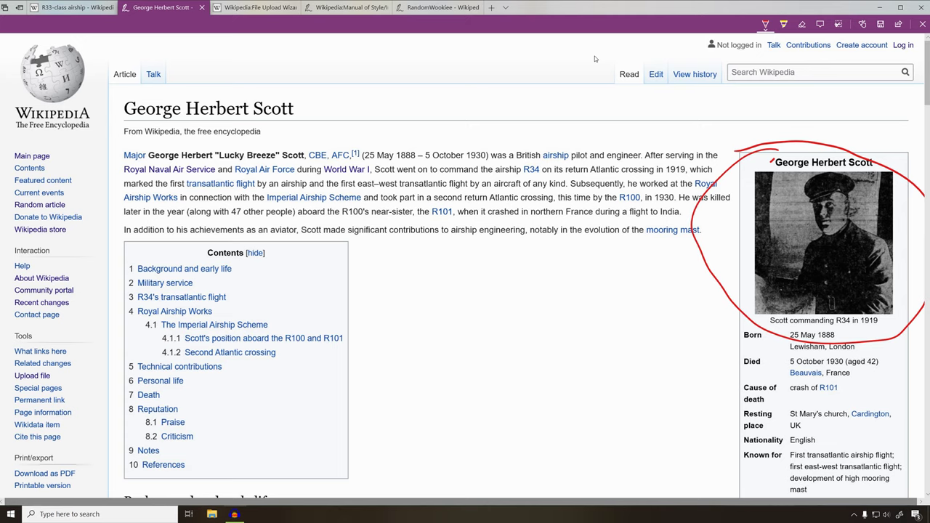
Underline 'Logged in' in red under Uploading images on the Manual of Style page
click(266, 9)
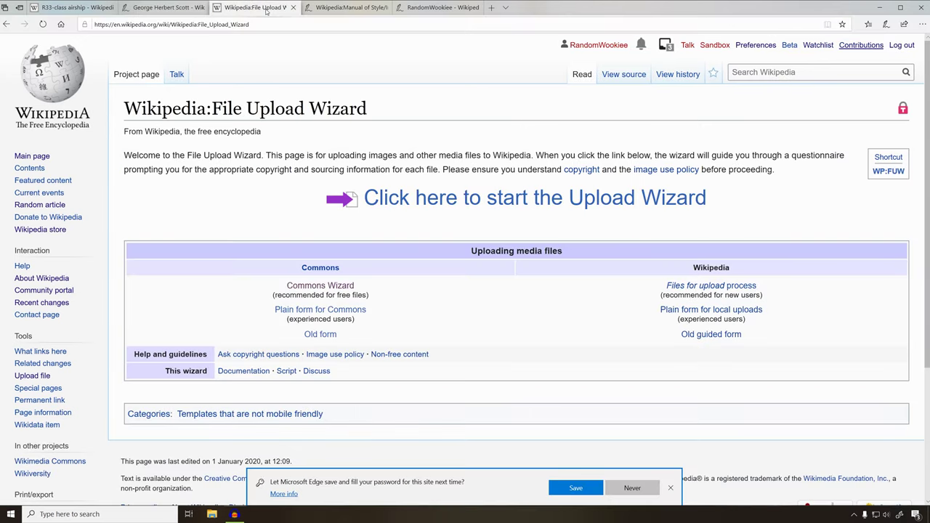
click(349, 8)
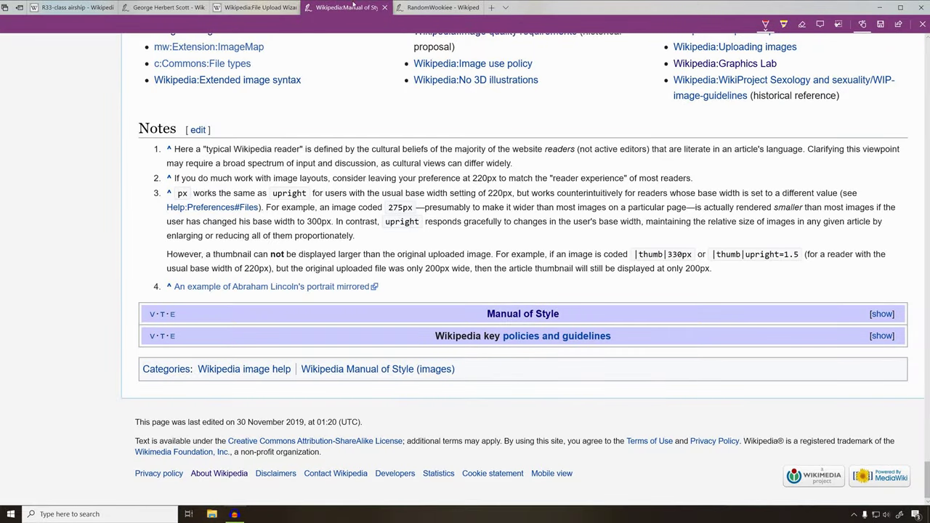
scroll(405, 136, up, 15)
scroll(404, 135, up, 2)
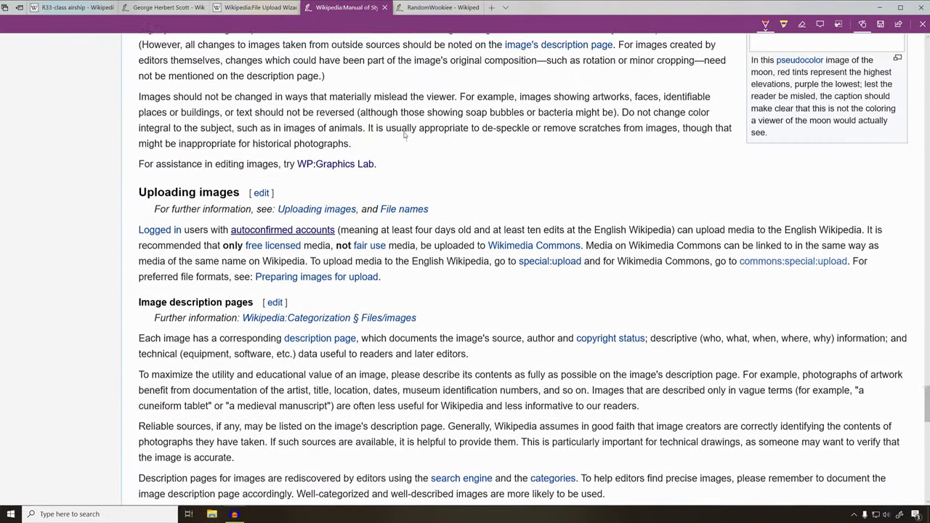
scroll(405, 135, down, 1)
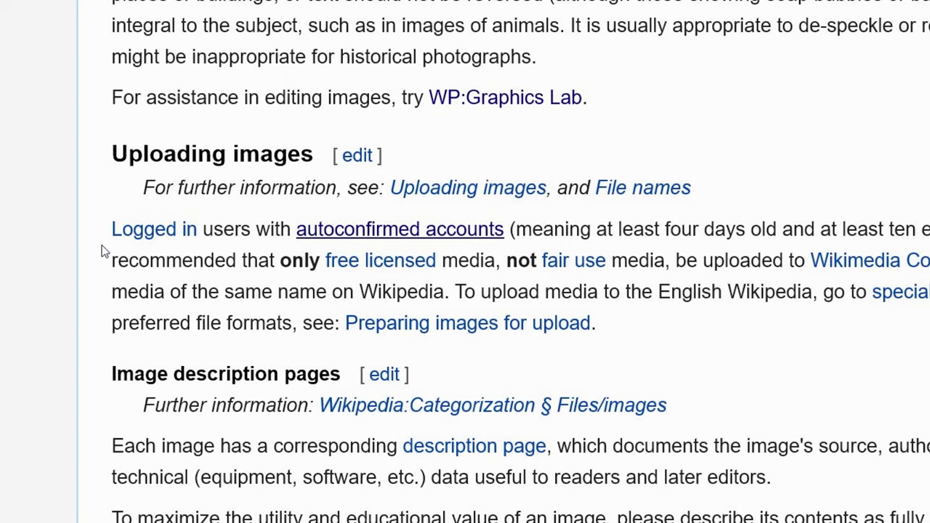
drag(185, 248, 96, 243)
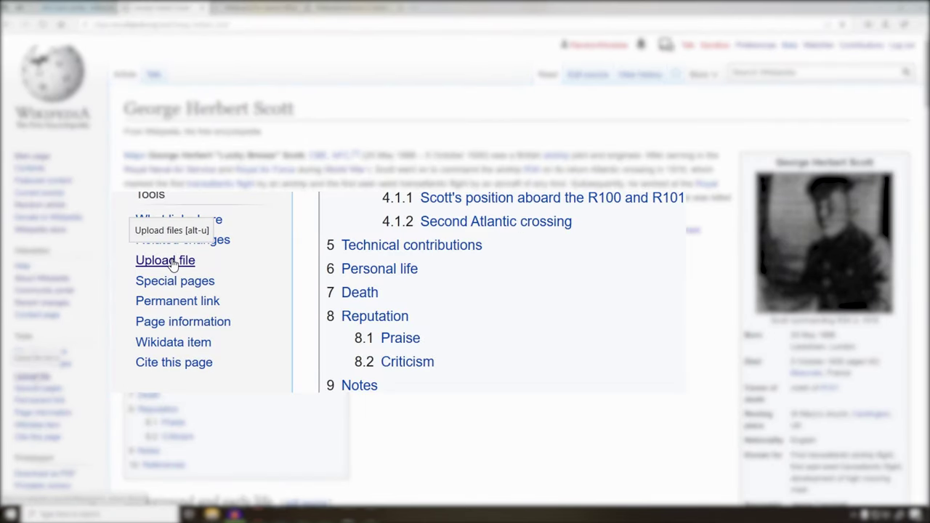
Decline Edge's password save and follow the File Upload Wizard's Commons Wizard link
click(260, 10)
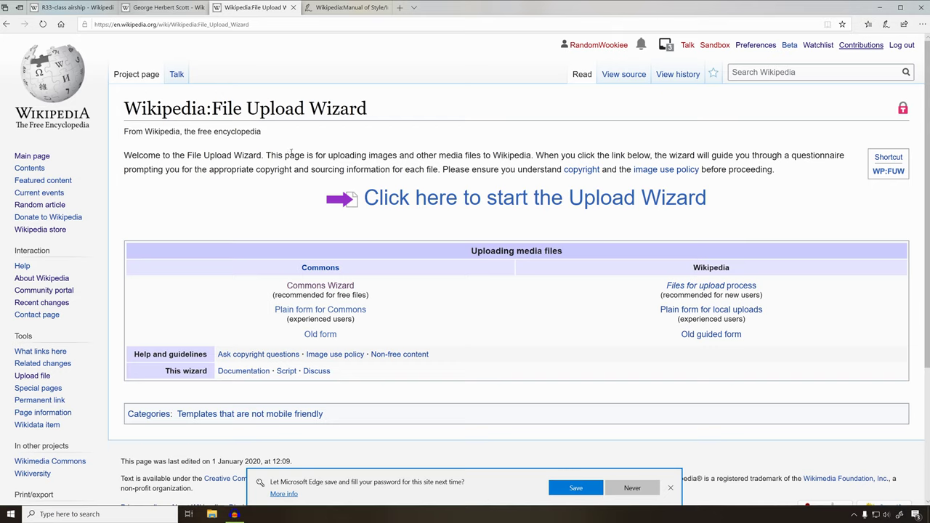
click(670, 487)
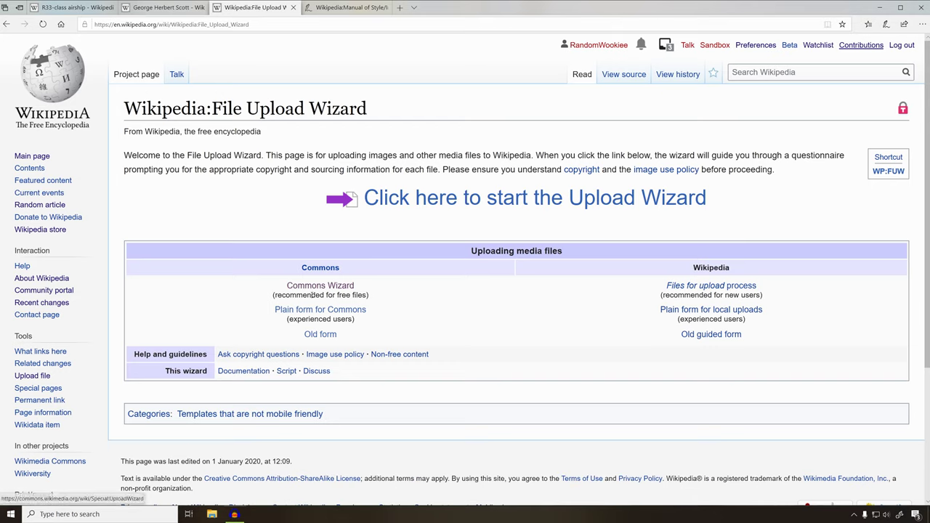
click(320, 286)
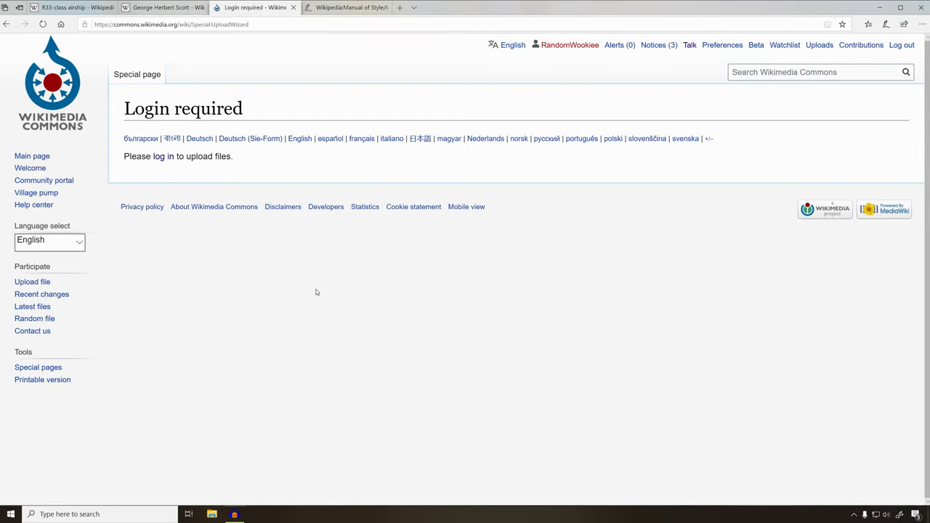
Log in to Commons and move past the Learn guidelines to the Upload step
click(164, 157)
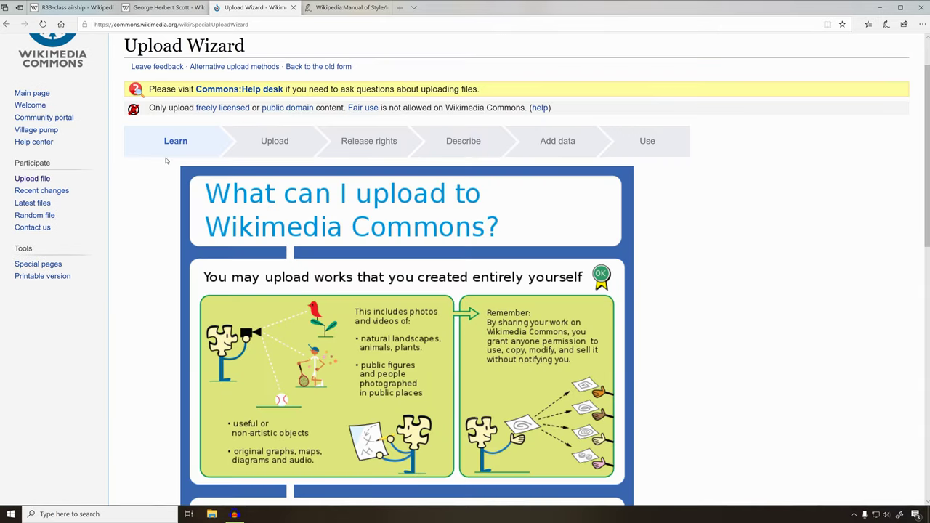
scroll(166, 160, down, 2)
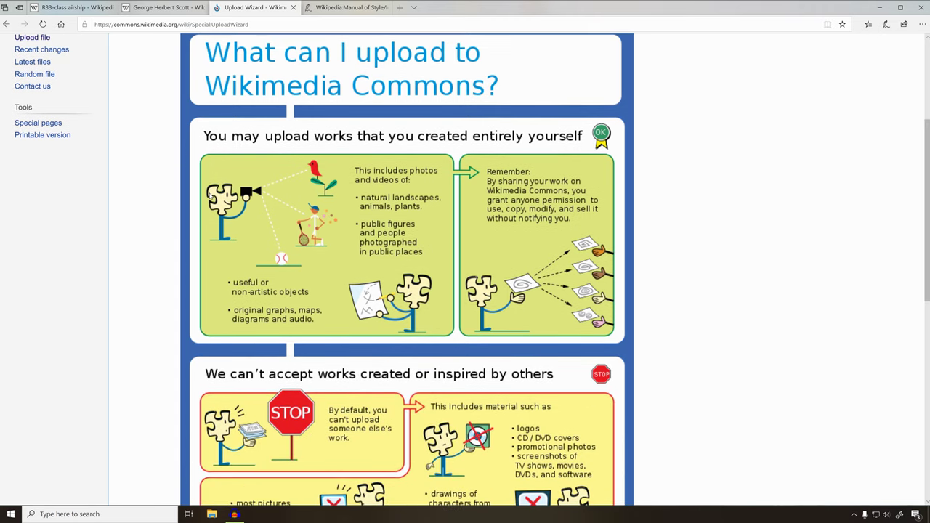
scroll(209, 195, down, 3)
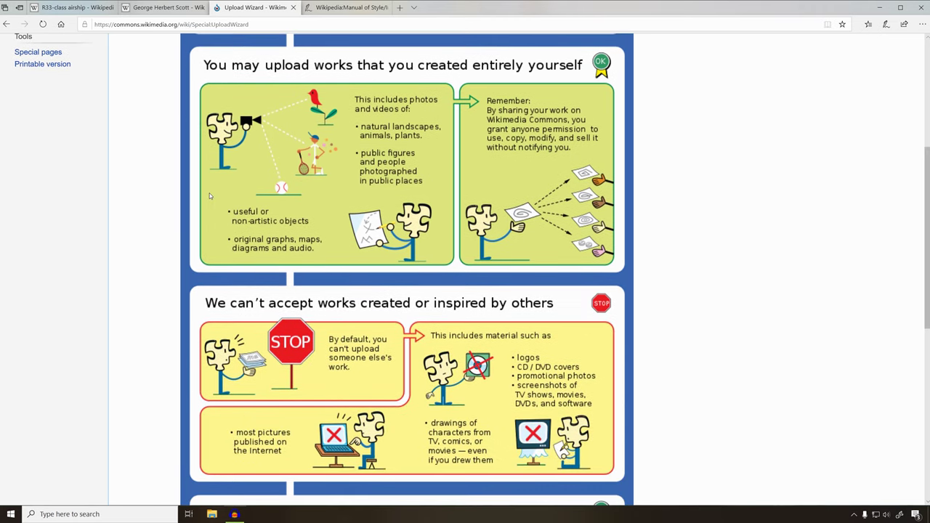
scroll(209, 195, down, 3)
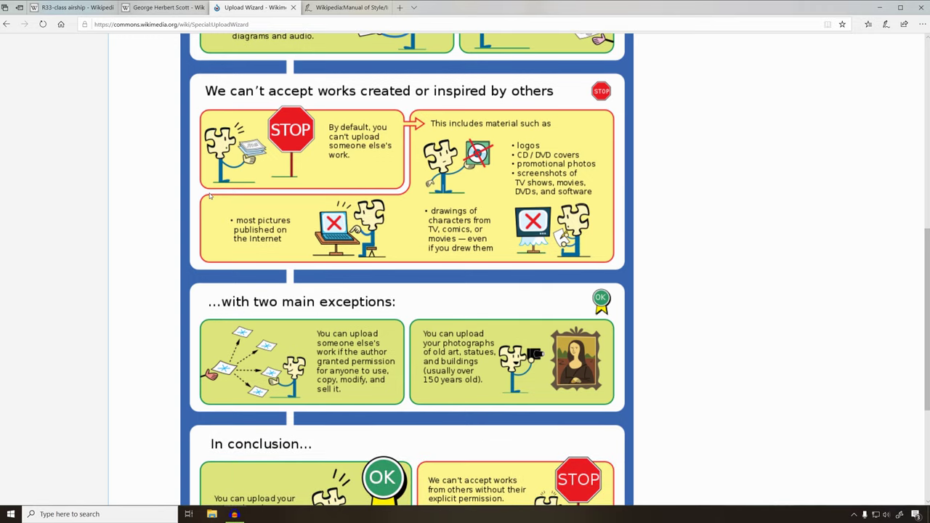
scroll(209, 195, down, 2)
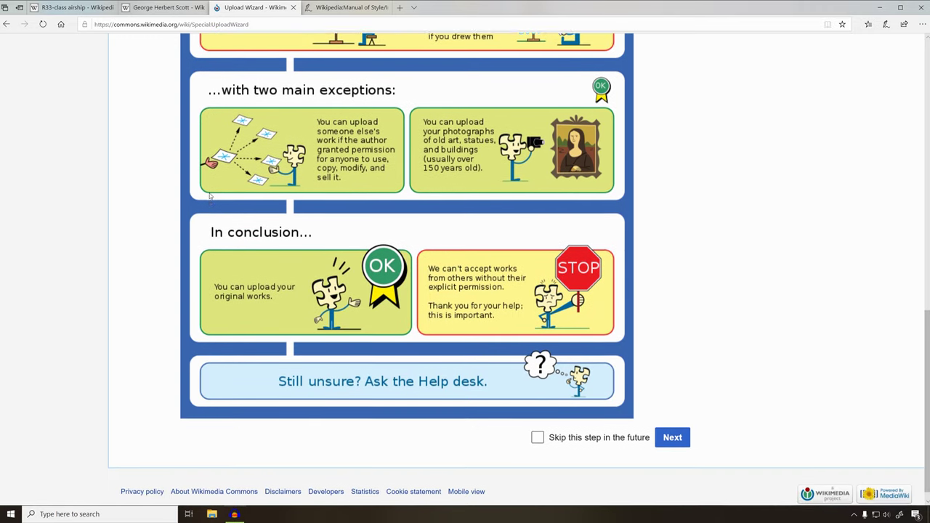
click(680, 427)
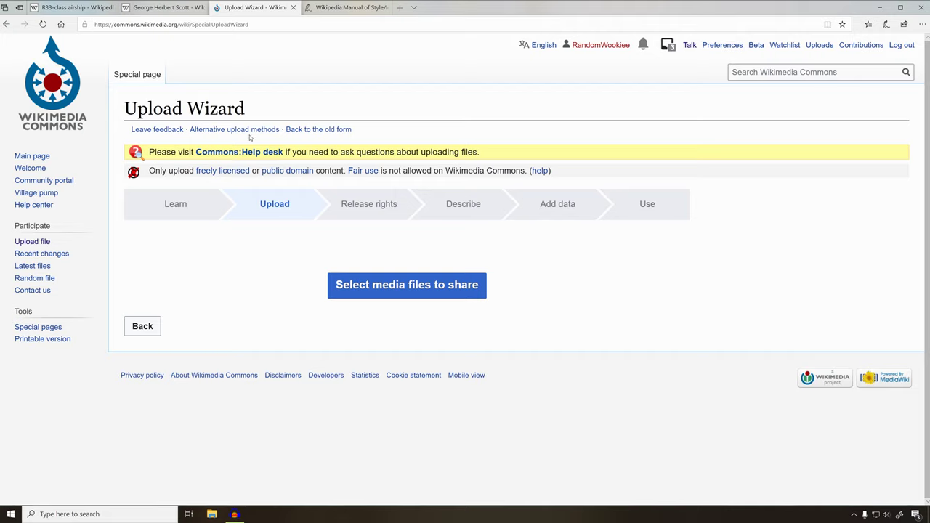
Upload George Herbert Scott 1919 and mark it 'This file is not my own work'
click(448, 290)
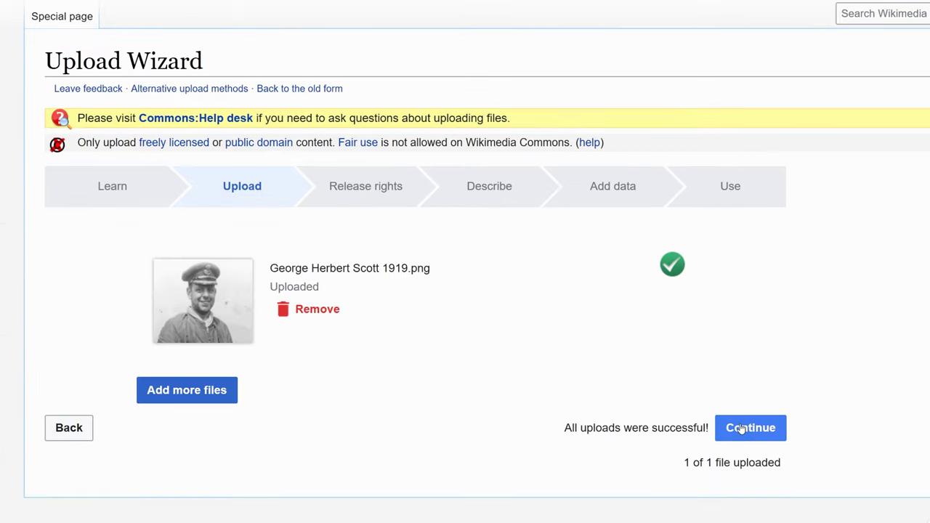
click(654, 388)
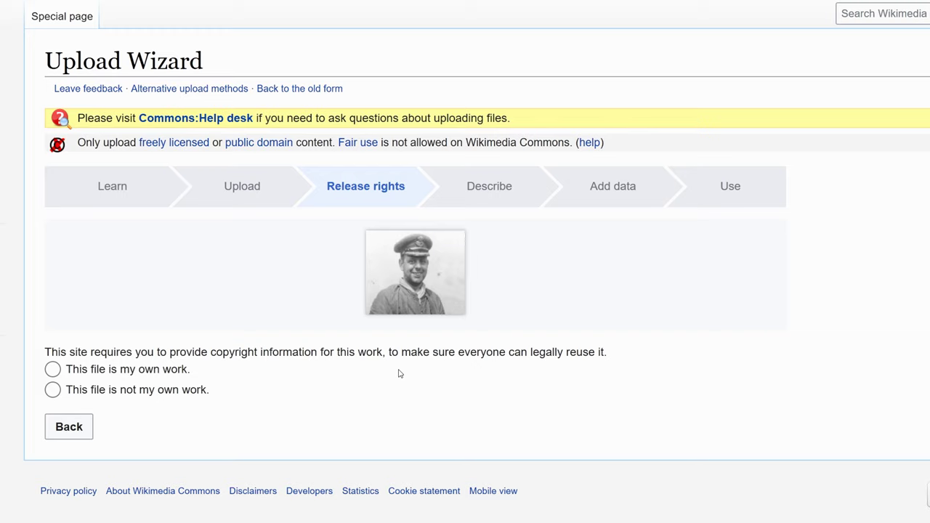
click(52, 389)
scroll(592, 370, down, 2)
scroll(592, 371, down, 2)
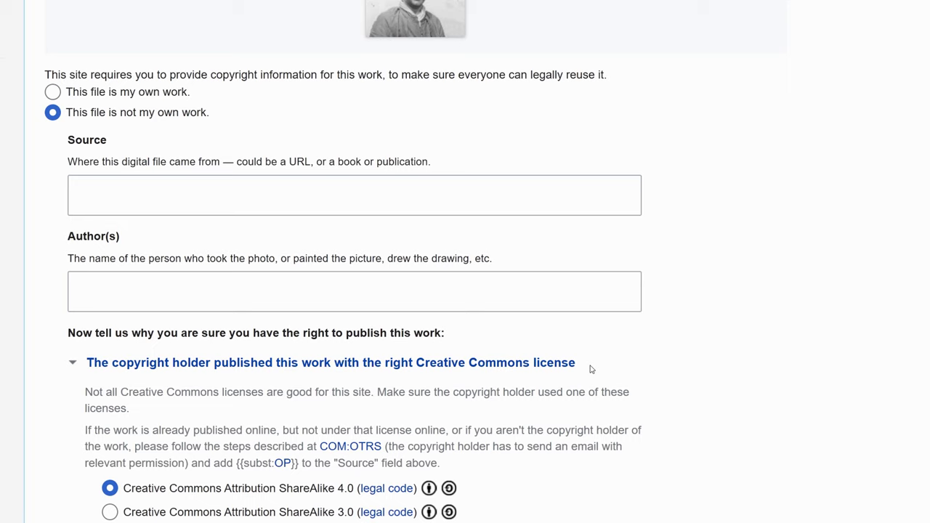
click(364, 210)
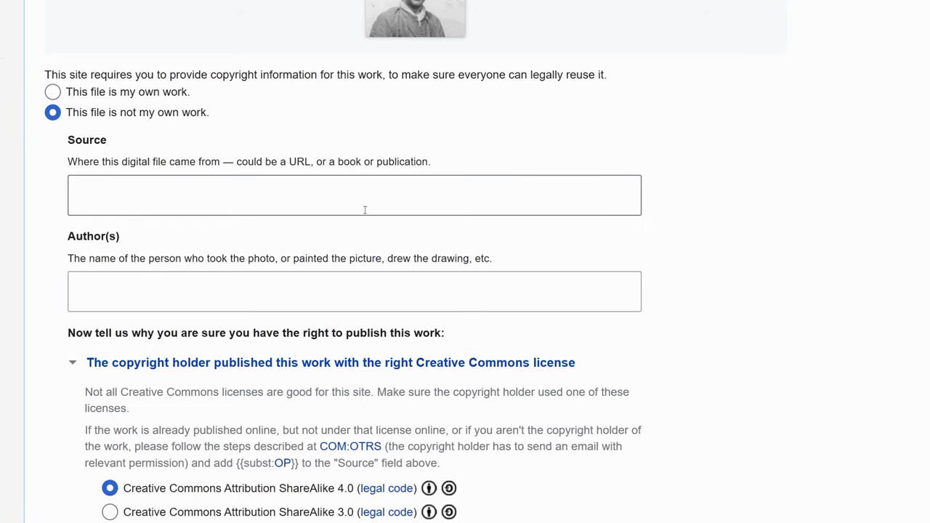
key(alt+Tab)
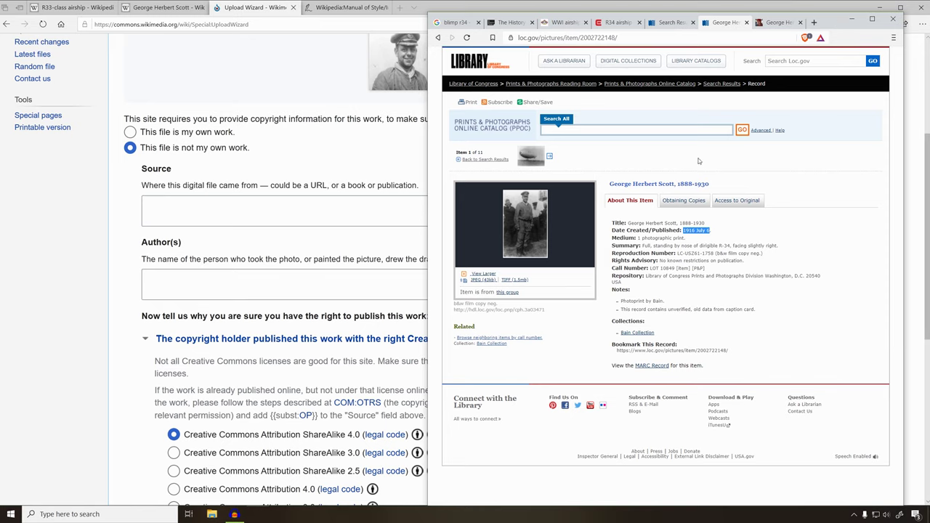
Paste the Library of Congress record URL into the Source field
click(609, 38)
key(ctrl+c)
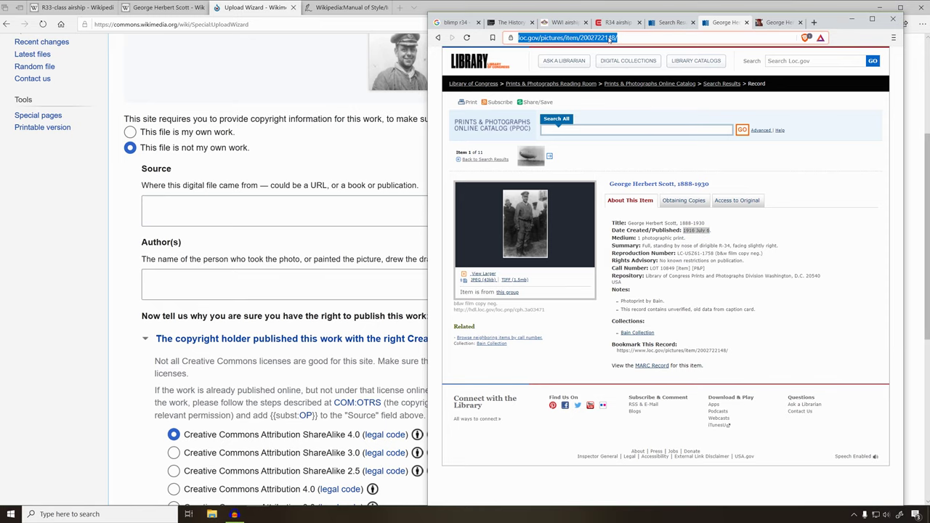
click(246, 210)
key(ctrl+v)
key(Tab)
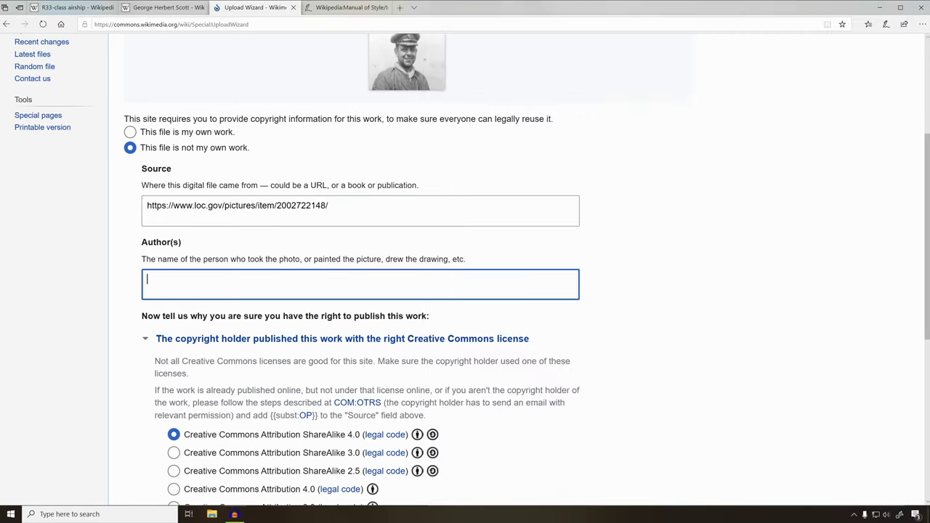
Open the Bain Collection page and select the photographer's name in its description
click(233, 514)
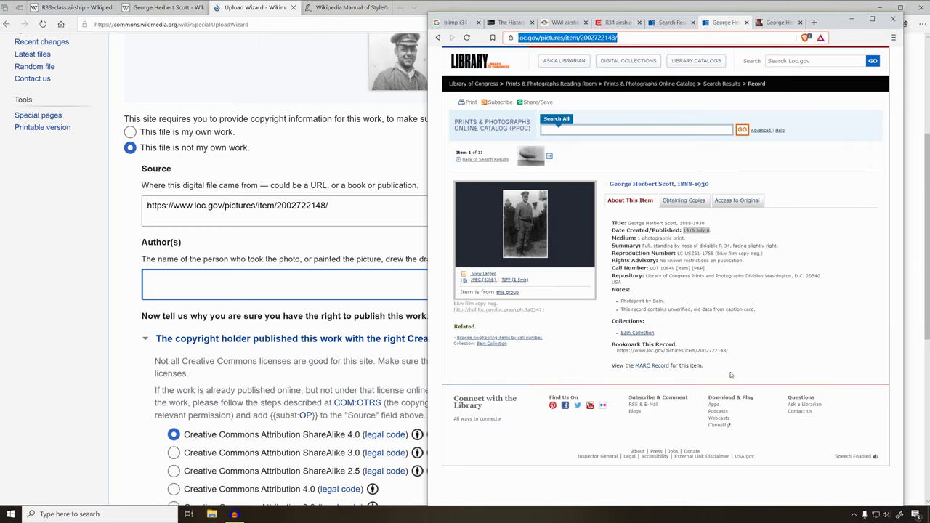
middle_click(637, 332)
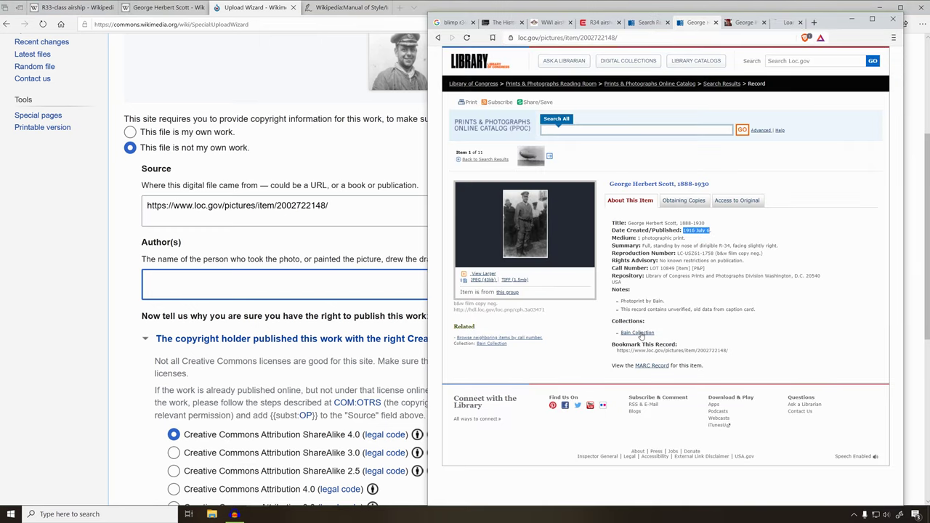
click(779, 24)
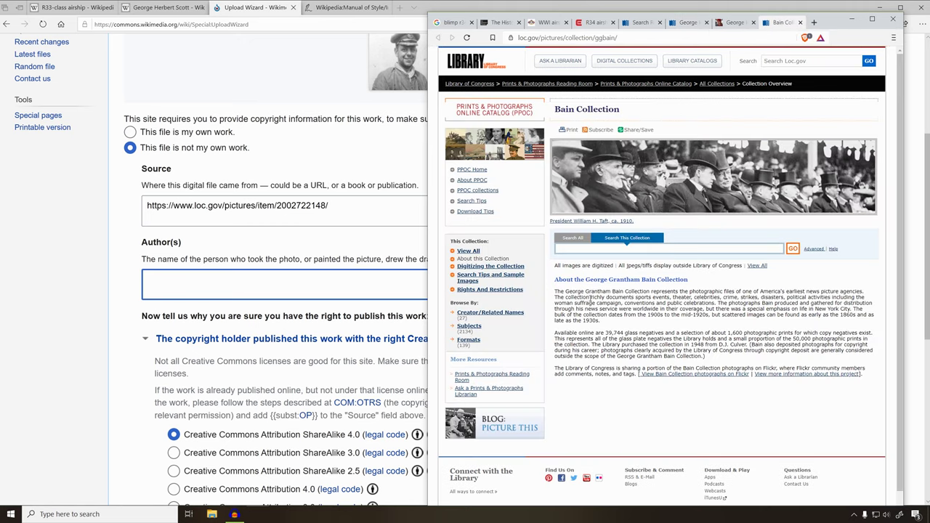
drag(566, 291, 625, 291)
key(ctrl+c)
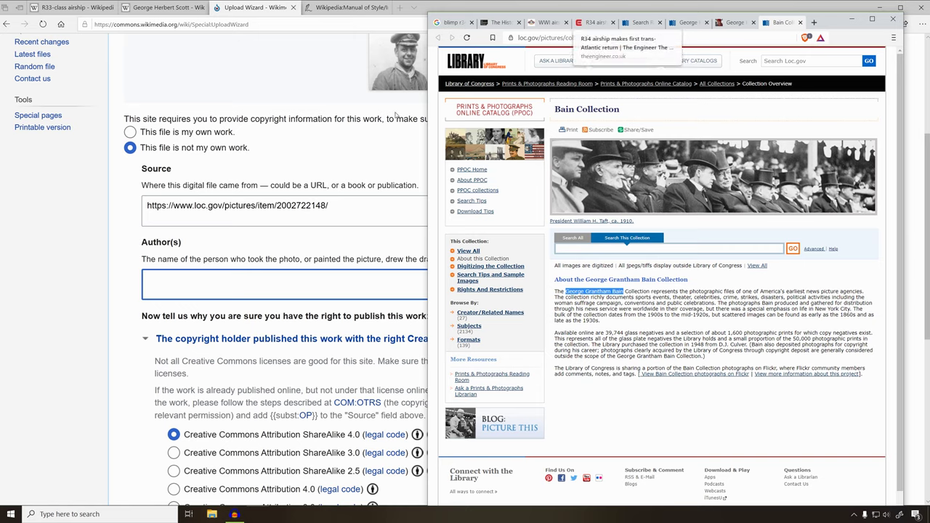
Paste the photographer's name into the Author(s) field
click(234, 285)
key(ctrl+v)
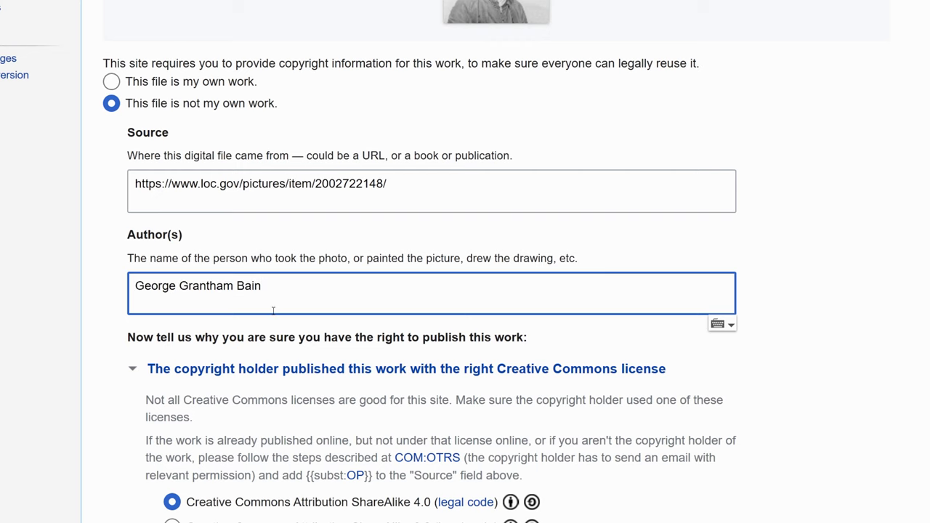
scroll(274, 311, down, 3)
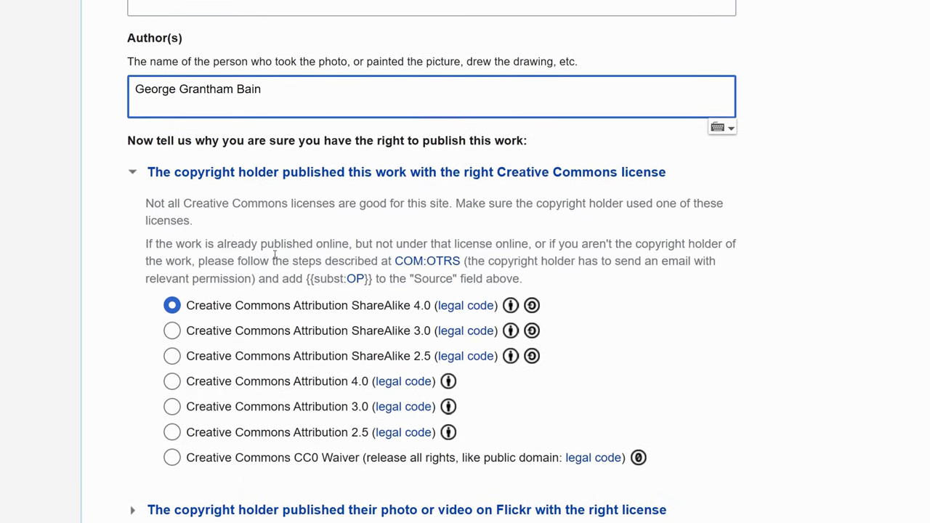
scroll(346, 301, down, 3)
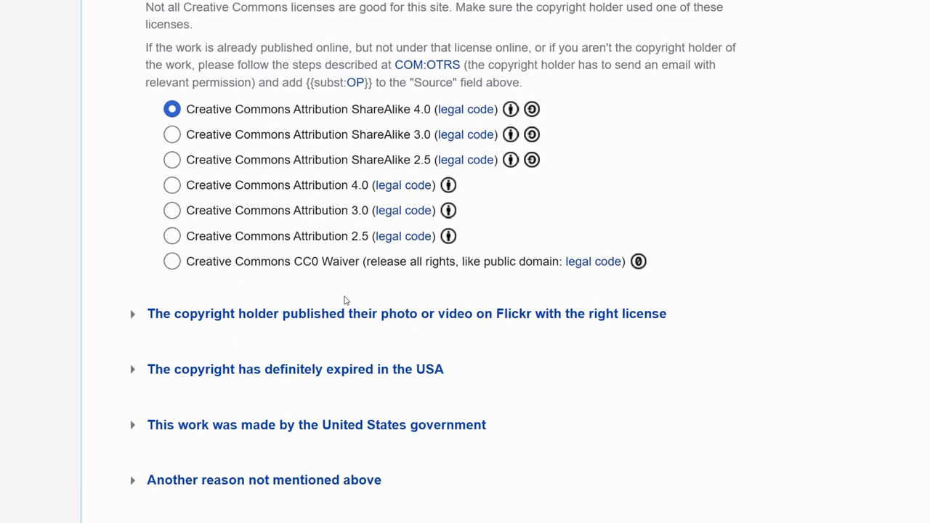
Set the copyright reason to 'First published in the United States before 1924' and continue to Describe
click(229, 375)
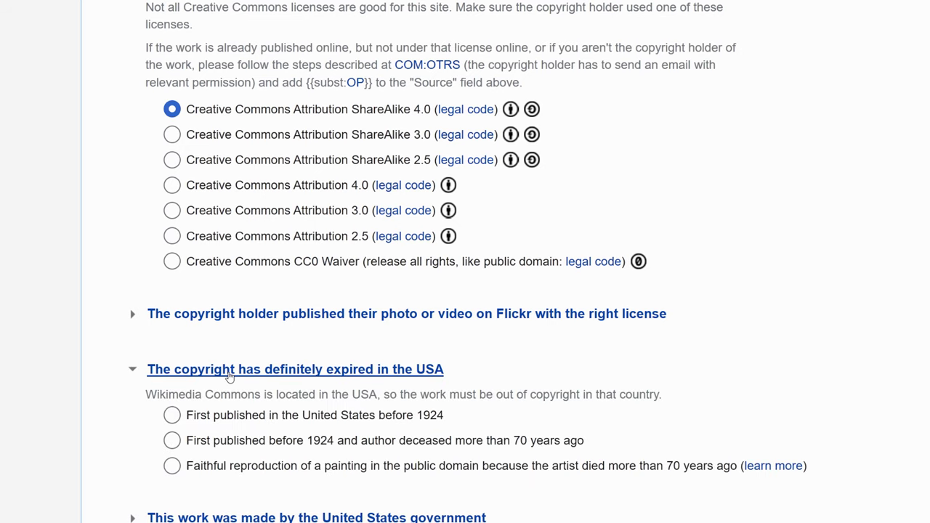
click(209, 419)
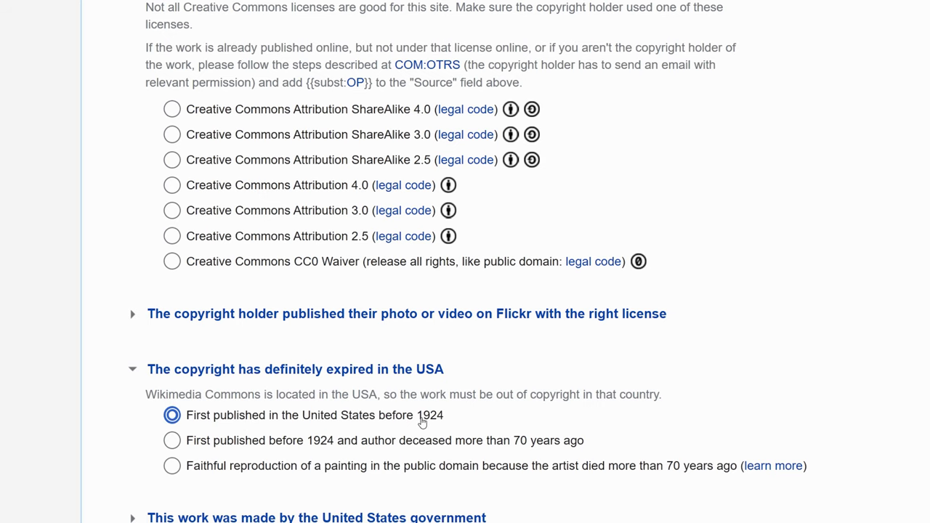
scroll(422, 423, down, 3)
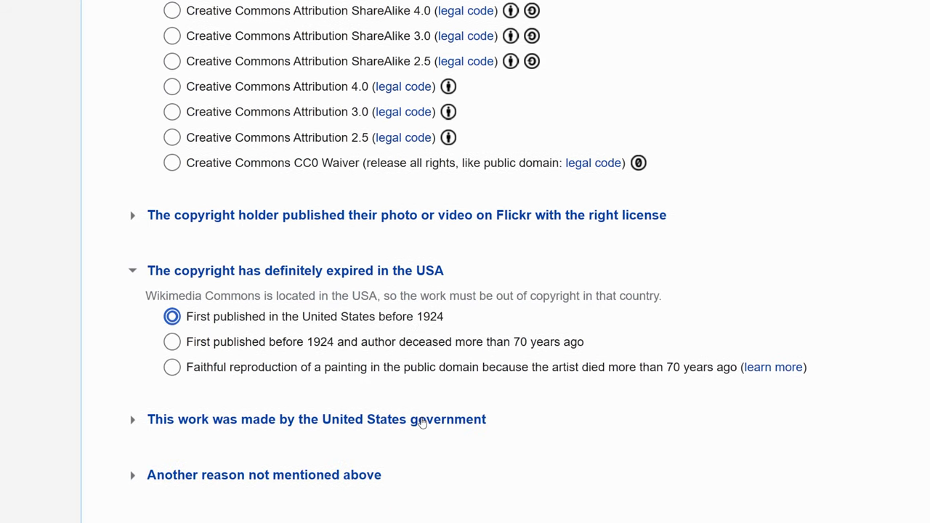
scroll(425, 421, down, 3)
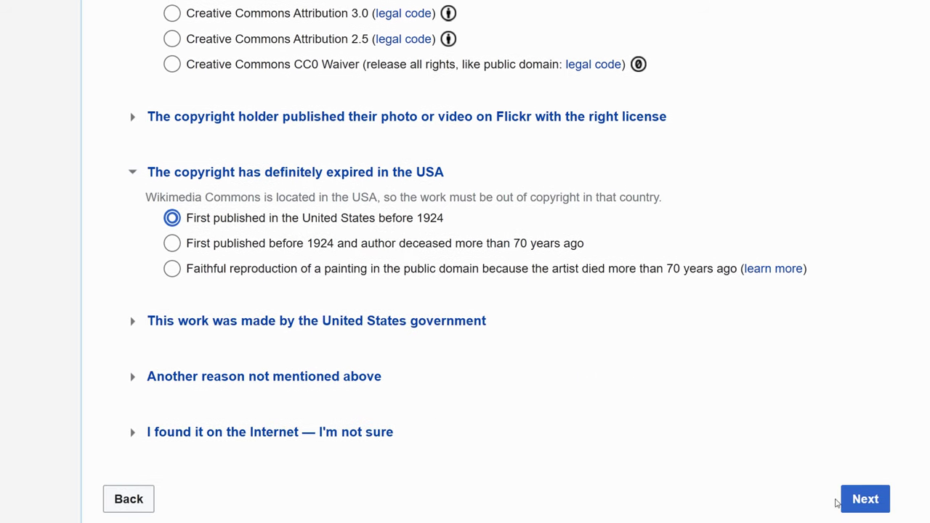
click(864, 498)
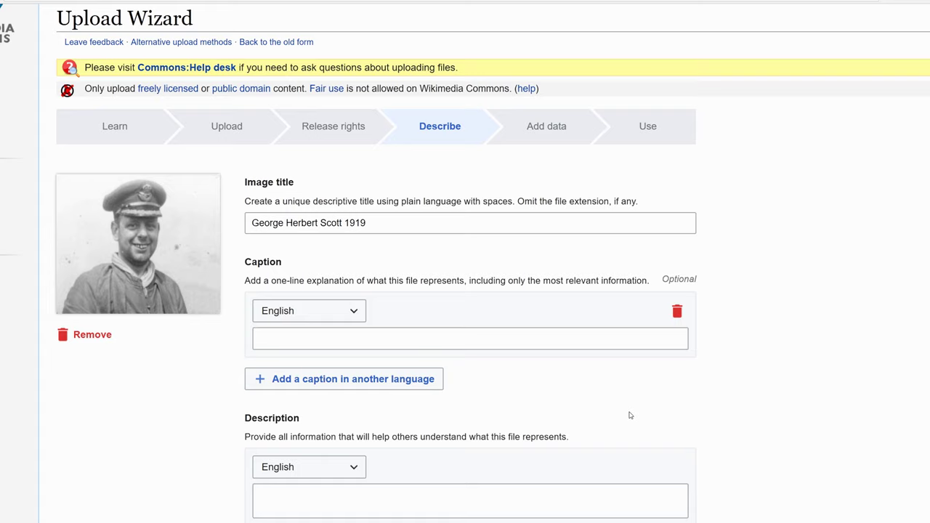
Copy the image title into the Caption field
click(370, 342)
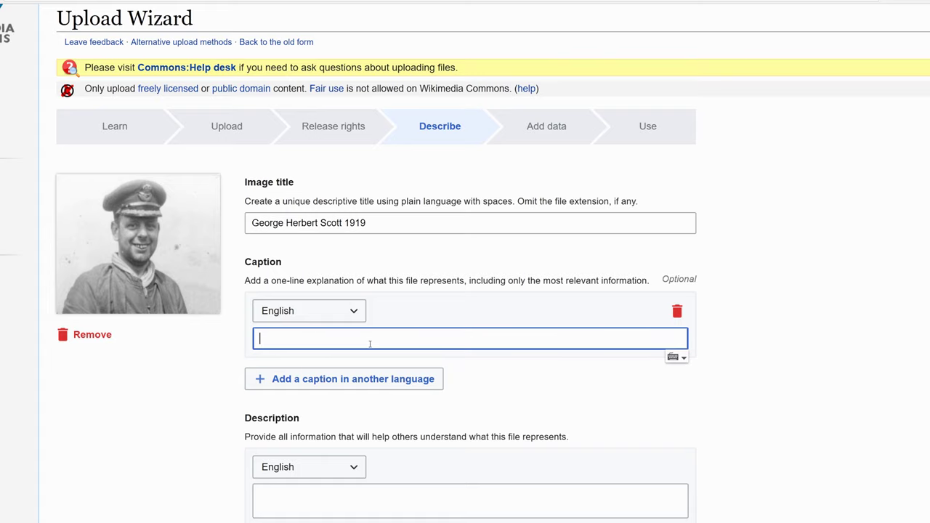
drag(394, 219, 219, 237)
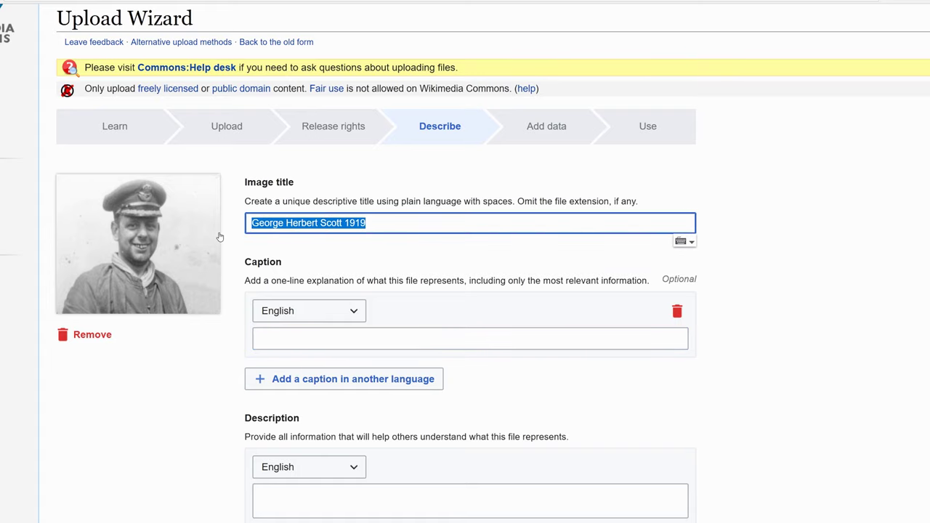
key(ctrl+c)
click(366, 340)
key(ctrl+v)
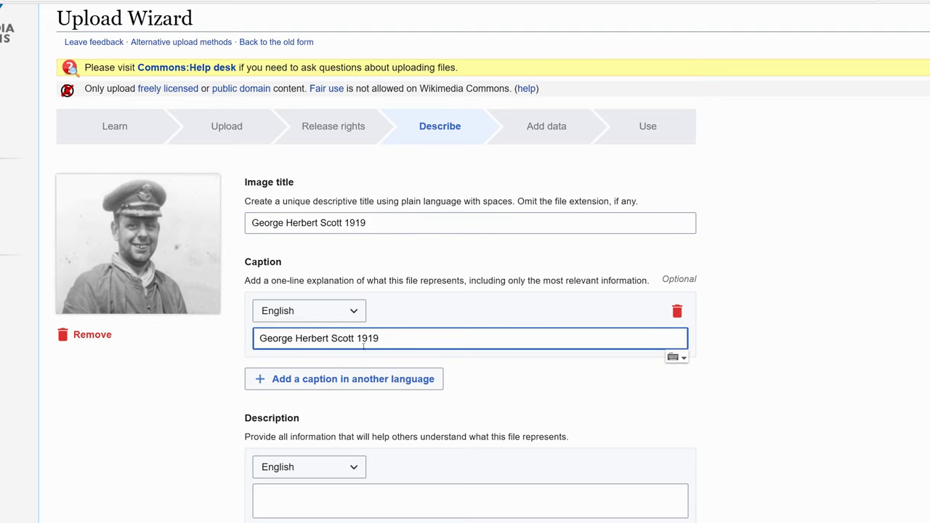
scroll(364, 346, down, 3)
Check the photo's Library of Congress item record and enter the date 1919-07-06
click(345, 264)
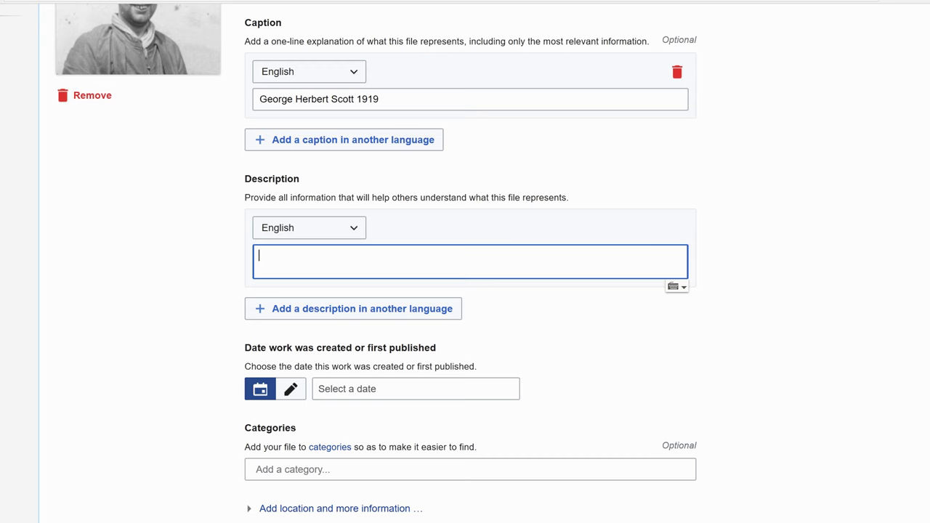
key(alt+Tab)
click(688, 2)
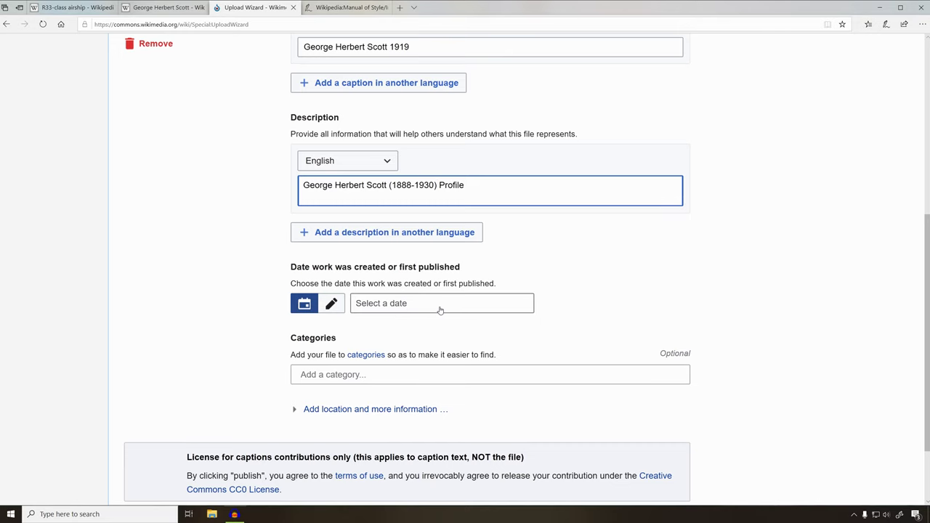
click(431, 312)
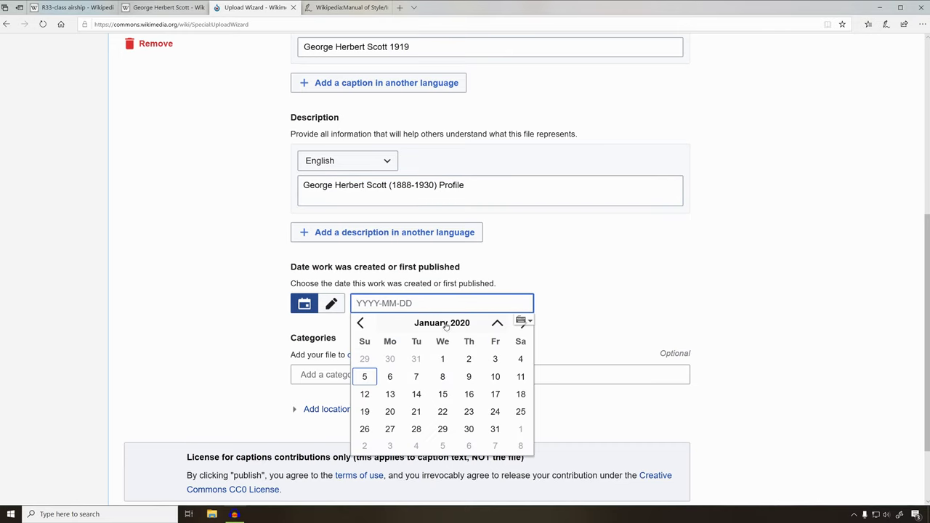
text(191)
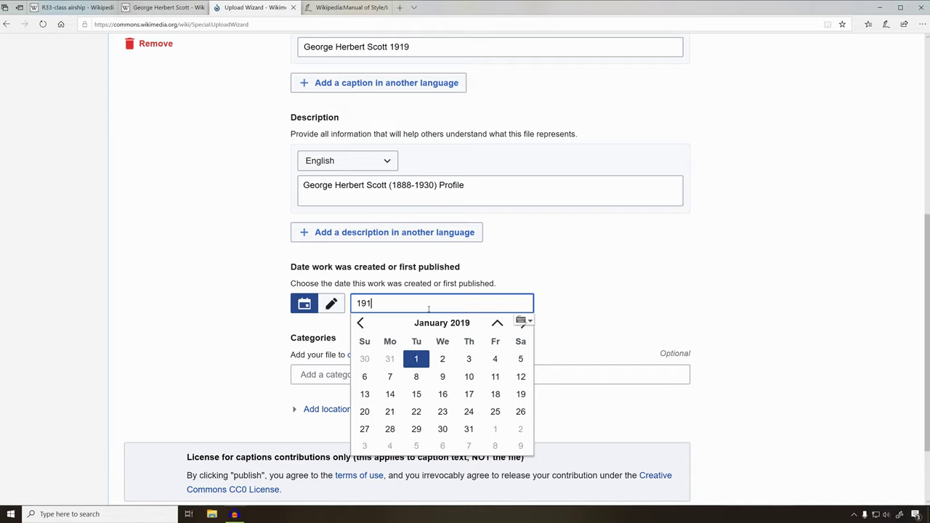
text(9-07-06)
key(Return)
Add the category 1919 and publish the file
click(374, 374)
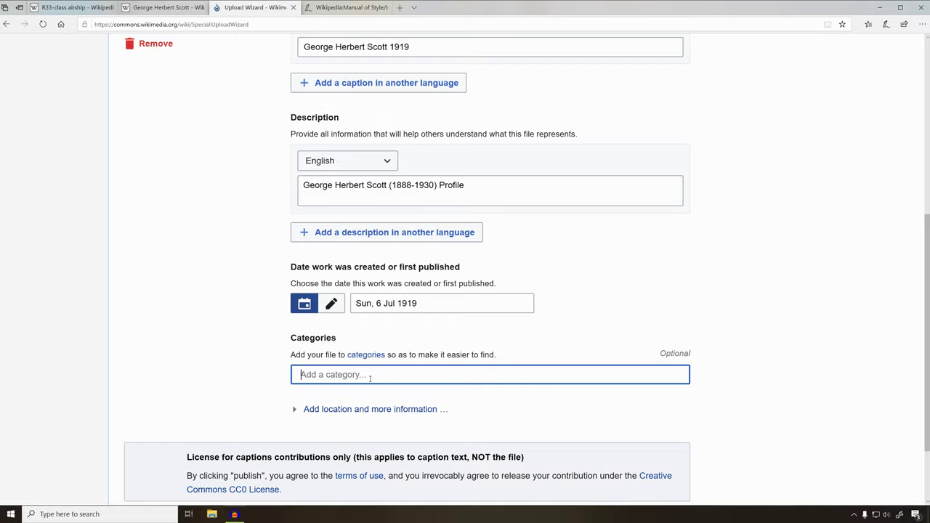
text(1919)
key(Return)
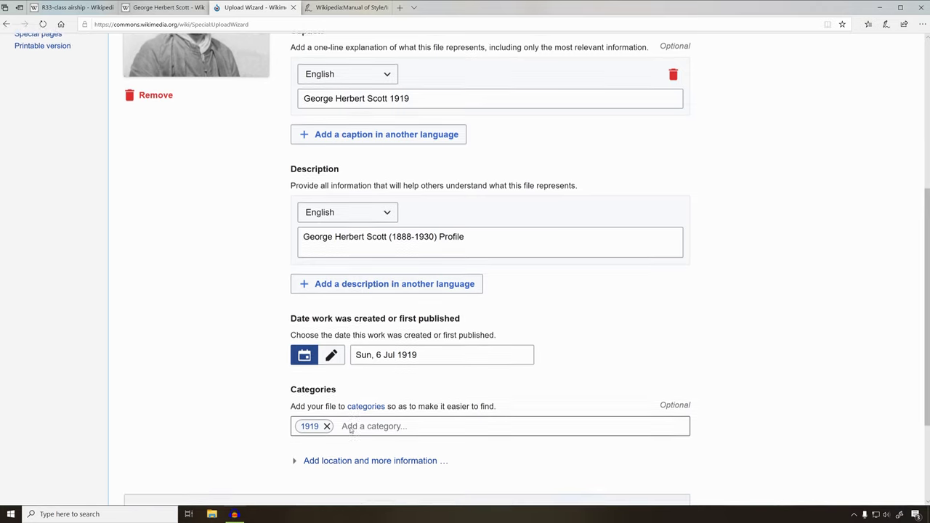
scroll(350, 430, down, 1)
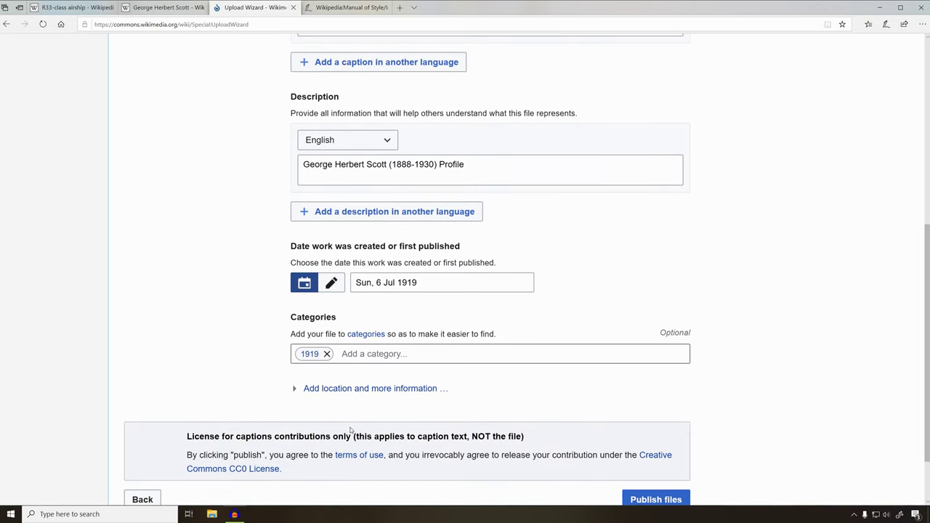
scroll(351, 430, down, 1)
scroll(568, 404, up, 4)
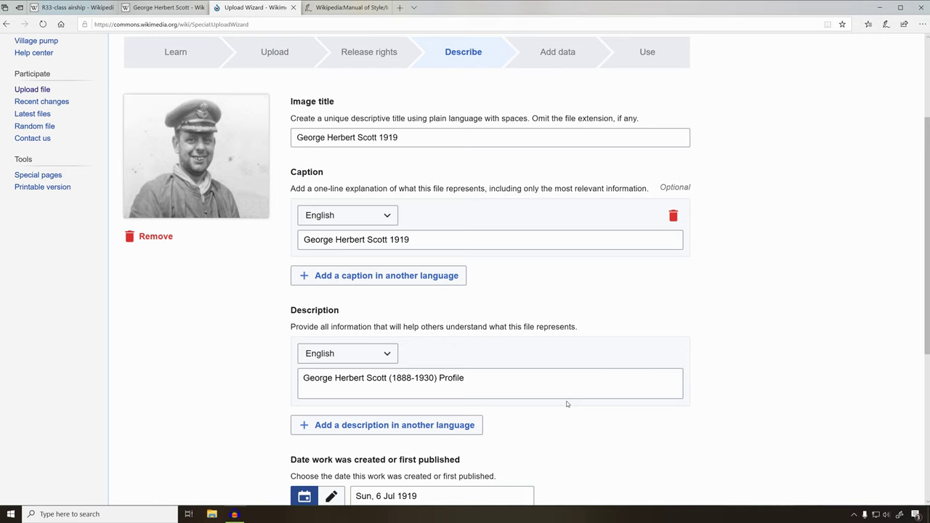
scroll(567, 404, down, 4)
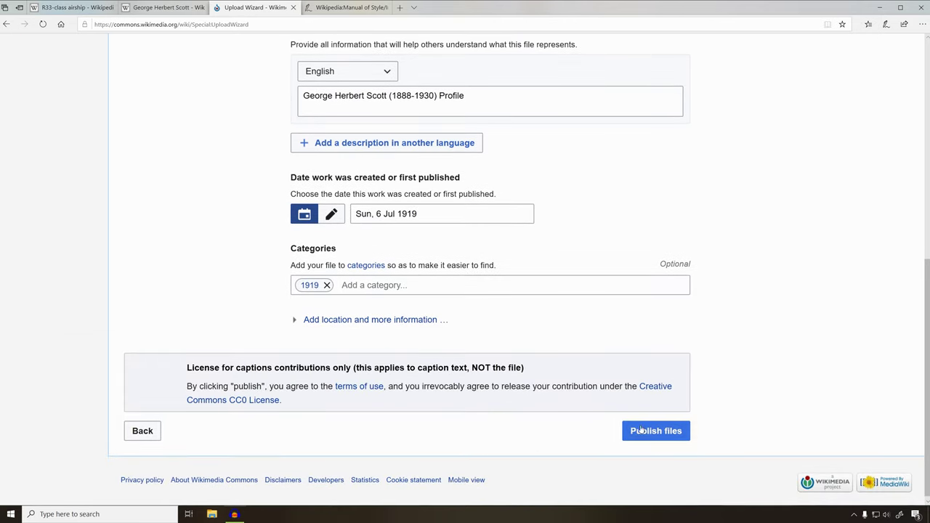
click(649, 432)
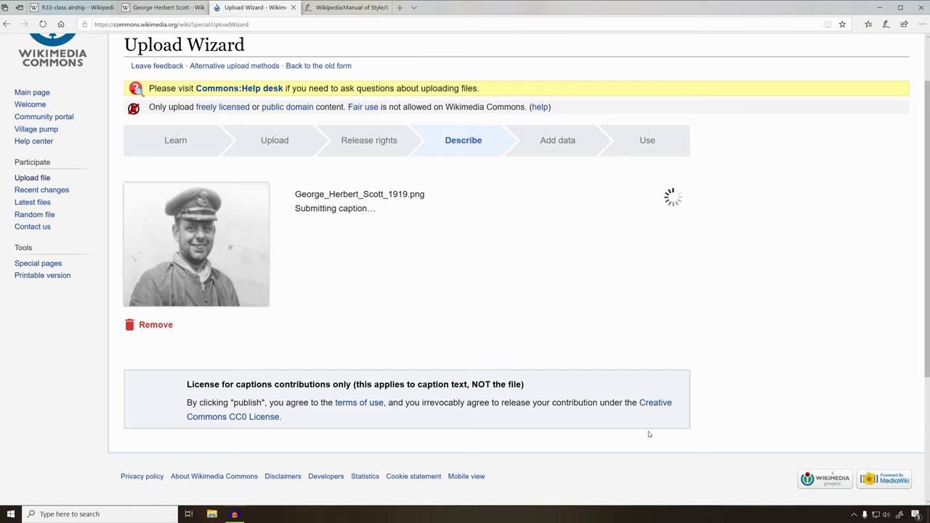
Add George Herbert Scott as a depicted item and publish the structured data
scroll(649, 434, down, 1)
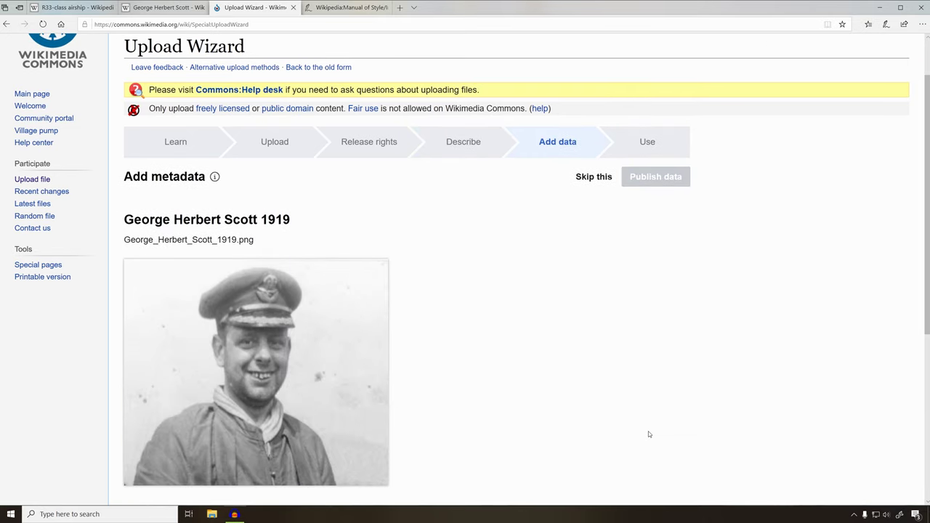
scroll(442, 251, down, 3)
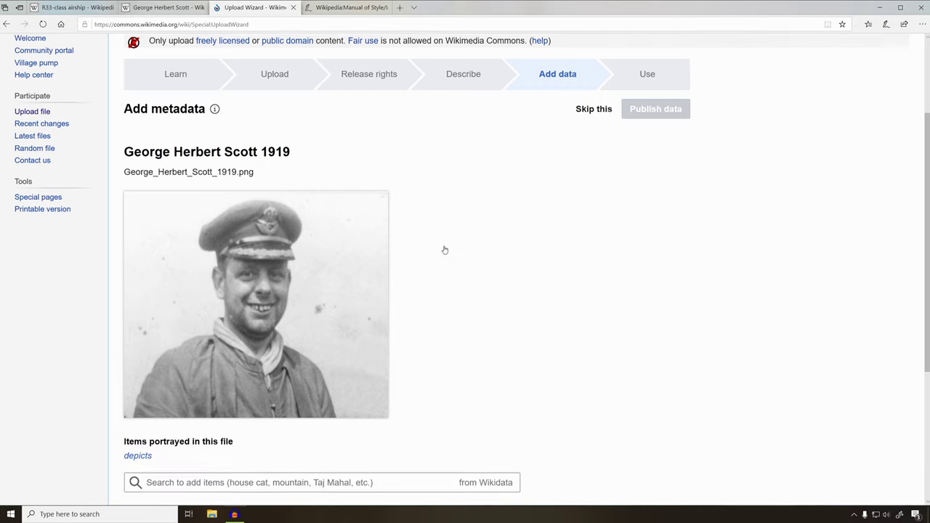
scroll(442, 256, down, 2)
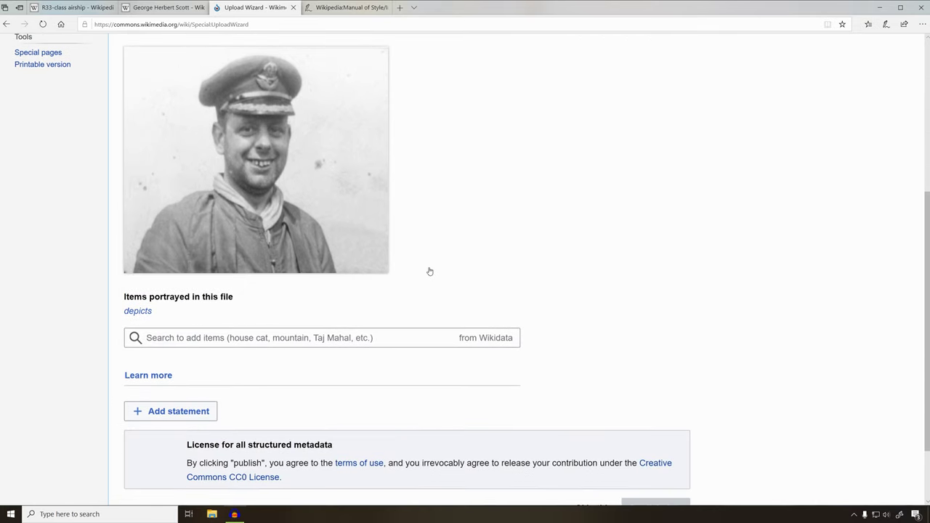
click(265, 338)
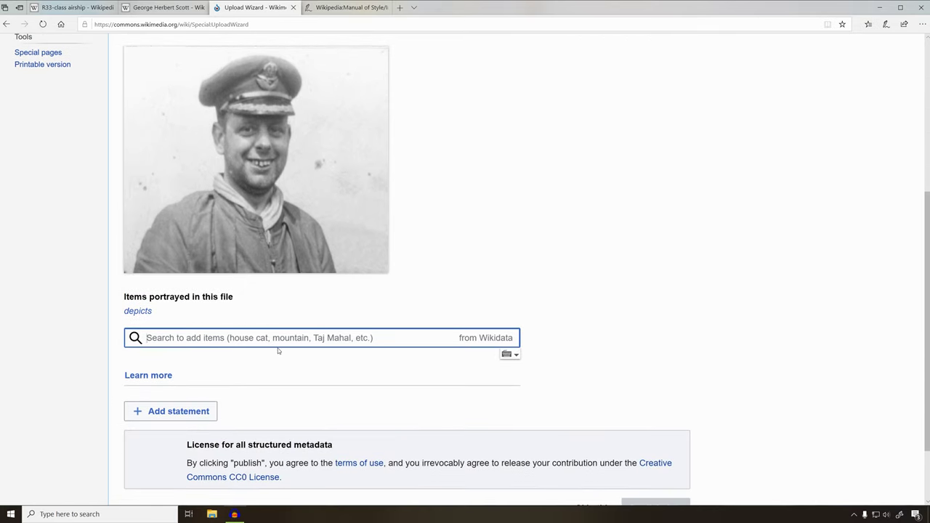
click(278, 351)
scroll(458, 399, down, 2)
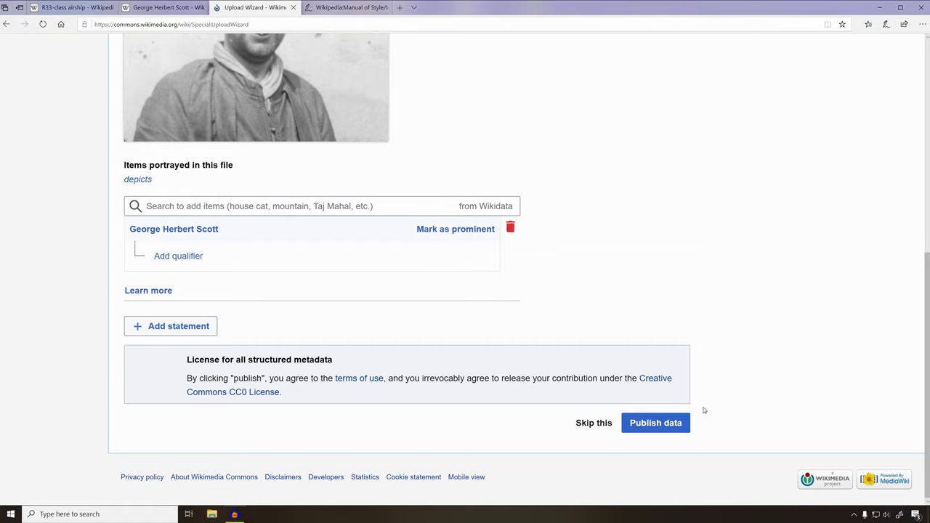
click(649, 427)
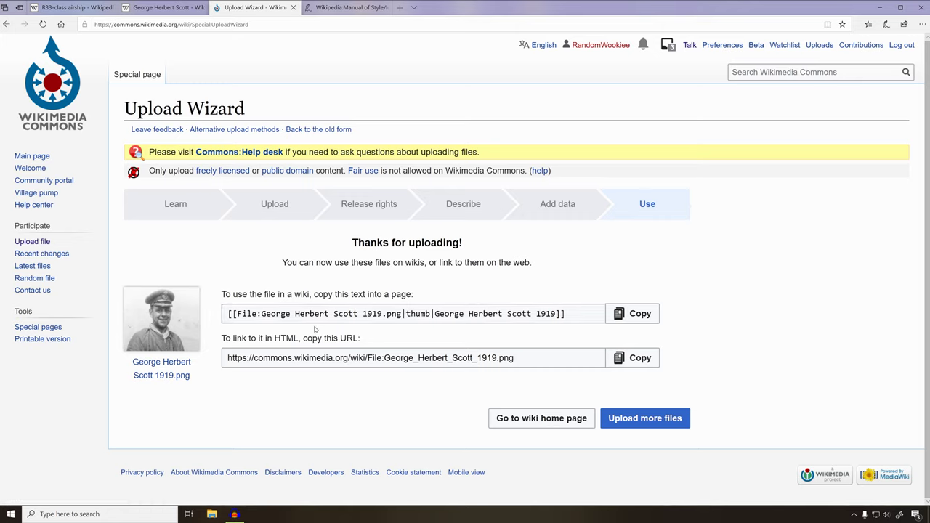
Copy the uploaded file's wiki-text embed code
click(242, 313)
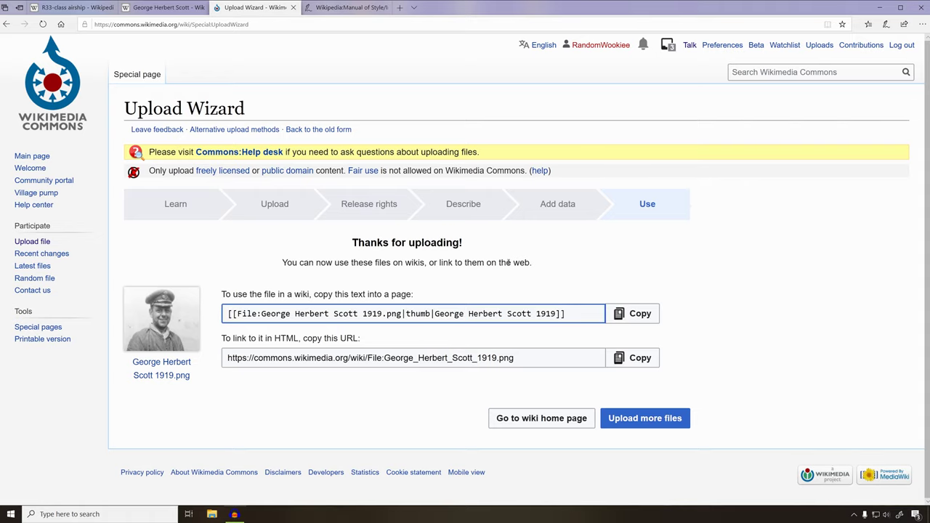
click(634, 320)
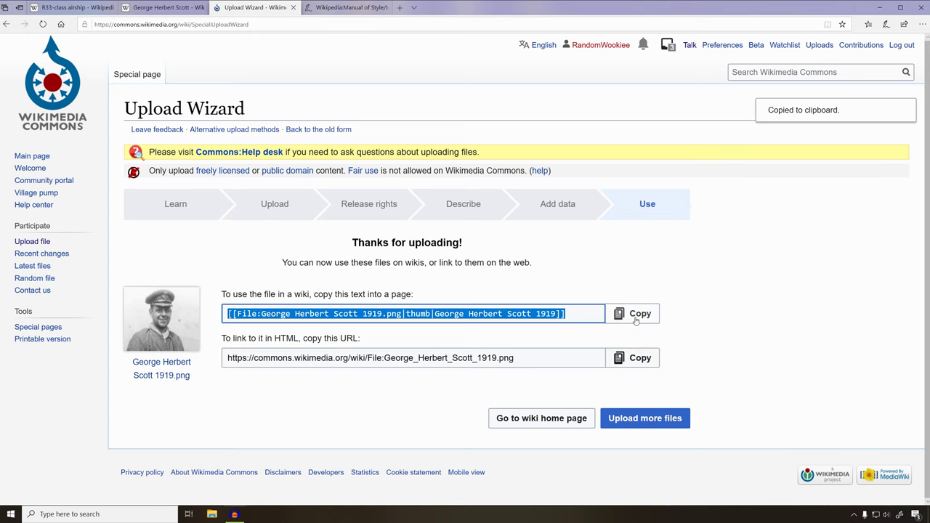
click(161, 8)
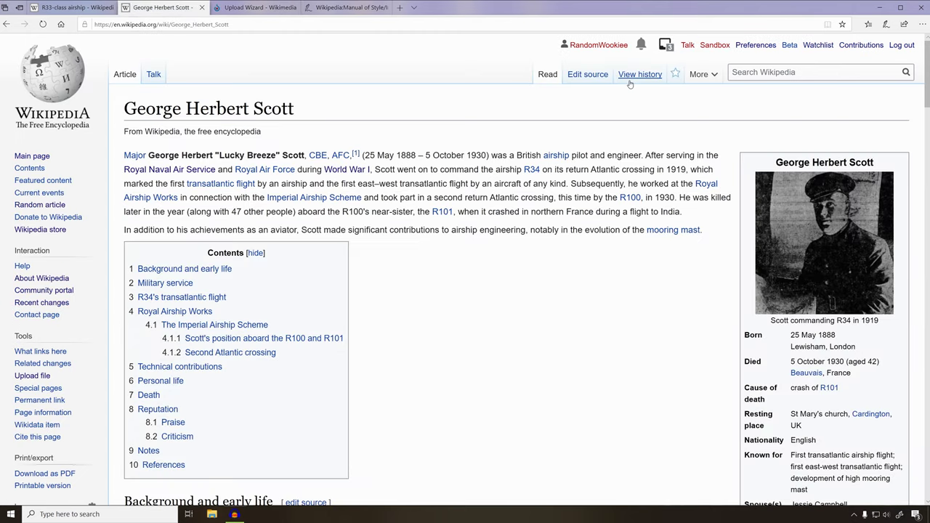
Switch the article to visual editing and open the Infobox aviator template's fields
click(588, 75)
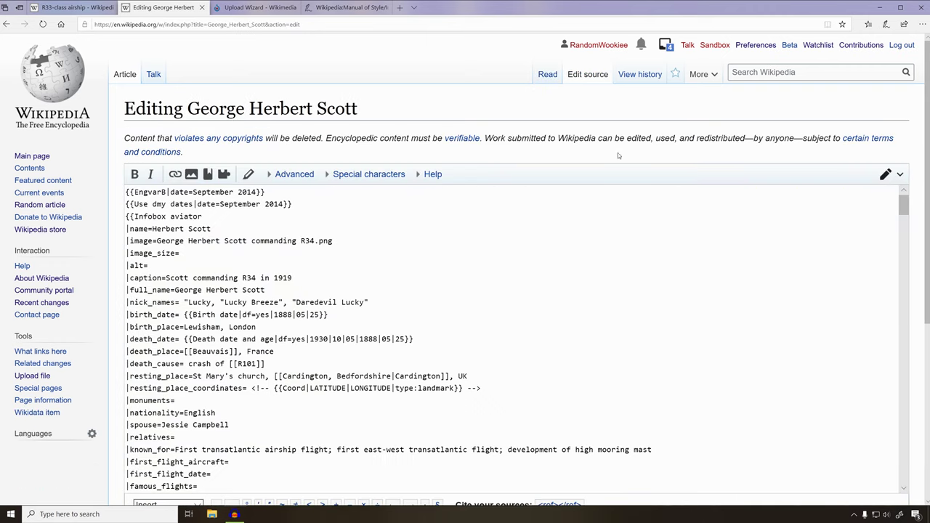
click(898, 177)
click(888, 198)
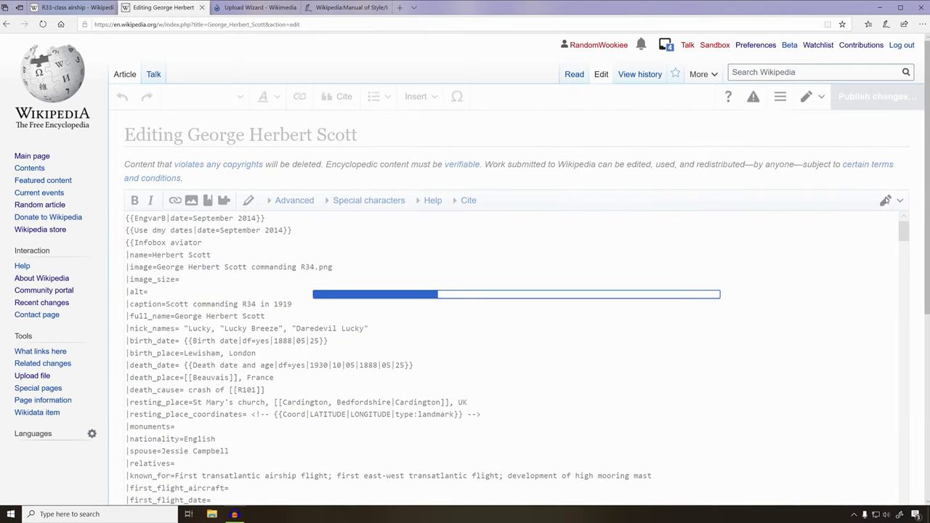
click(822, 253)
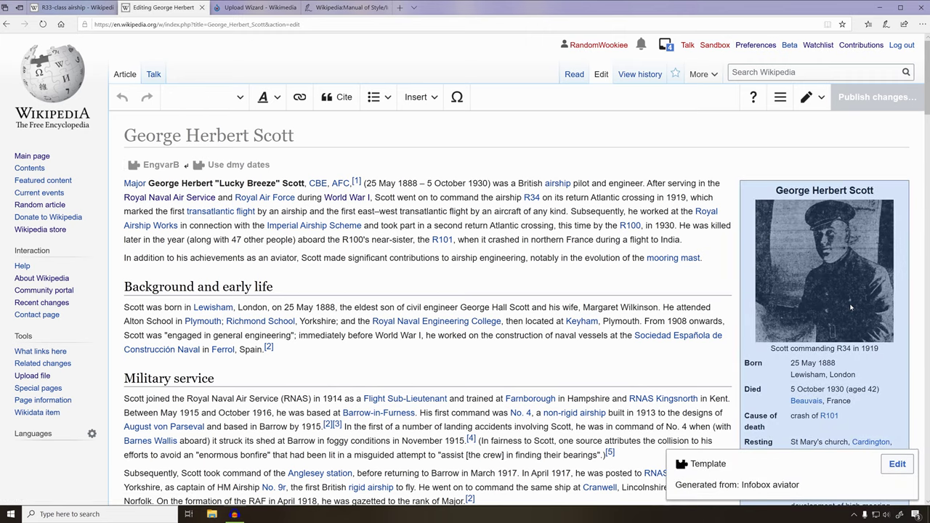
click(899, 466)
scroll(387, 295, down, 10)
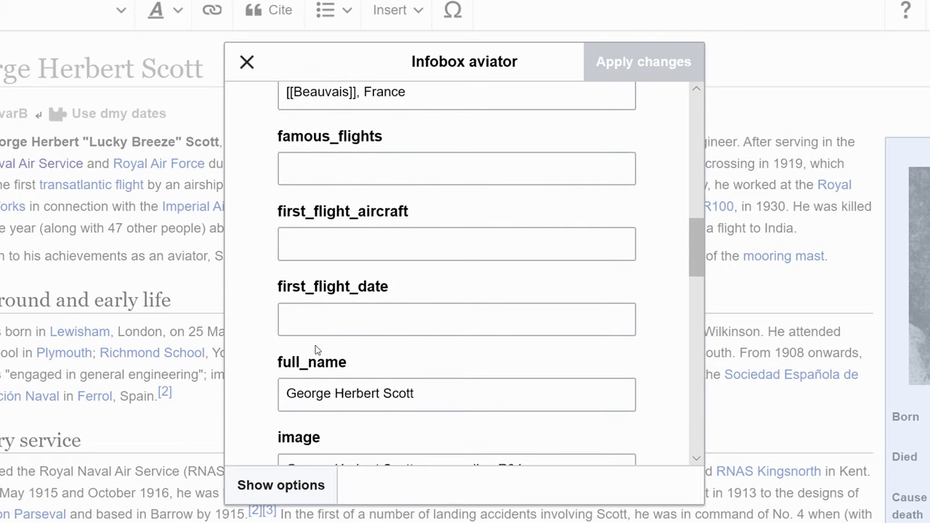
scroll(316, 350, down, 5)
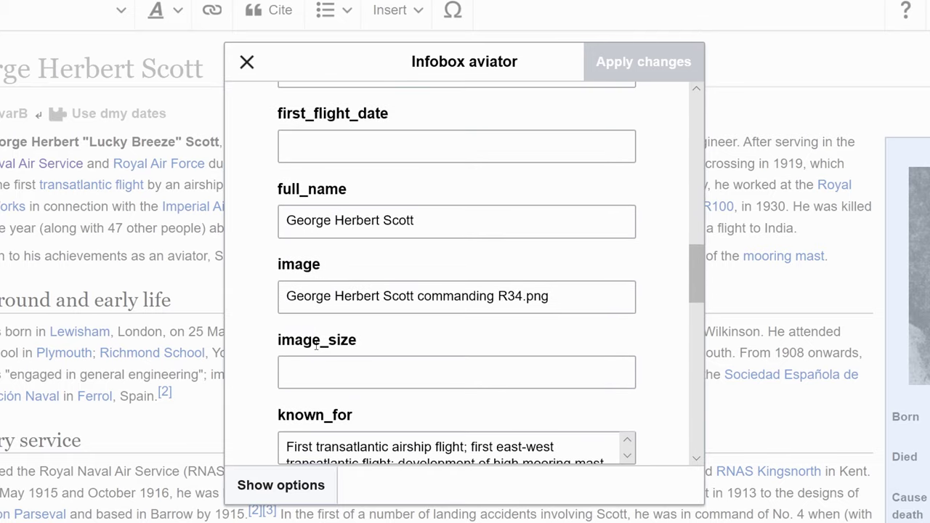
scroll(318, 353, down, 2)
Replace the R34 image value with George Herbert Scott 1919.png, trimming the pasted link text
click(573, 243)
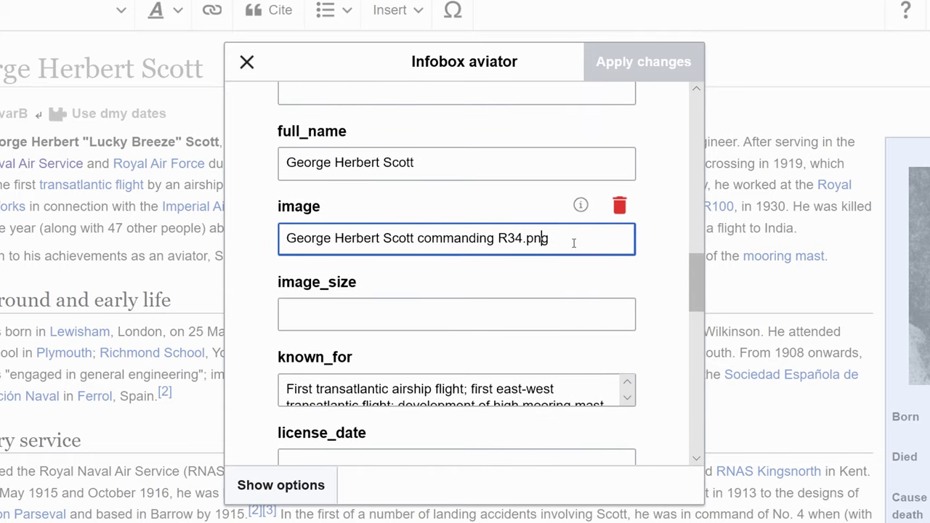
drag(573, 243, 272, 231)
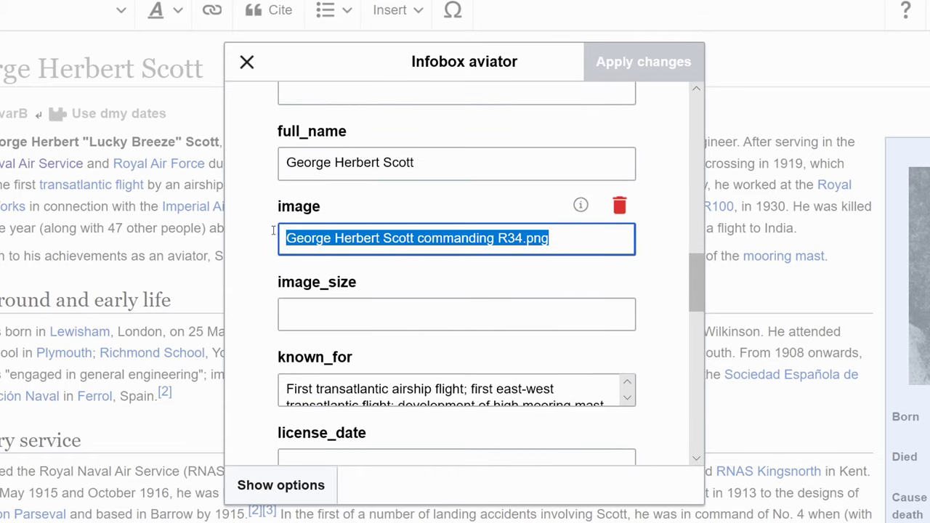
key(BackSpace)
right_click(353, 248)
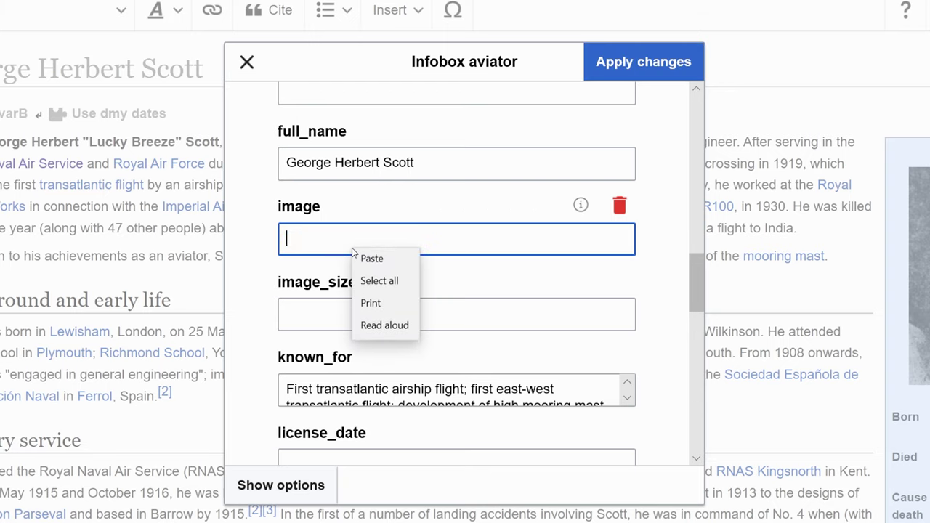
click(372, 265)
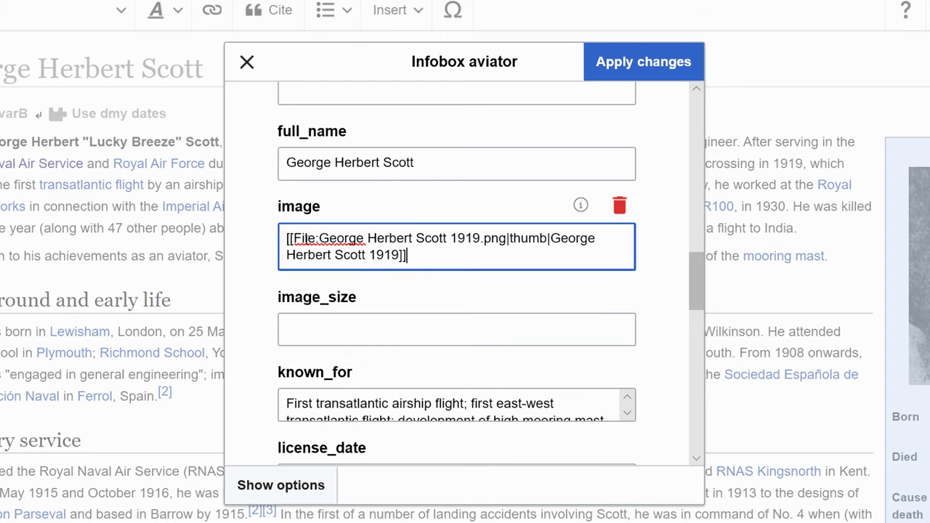
drag(317, 238, 288, 231)
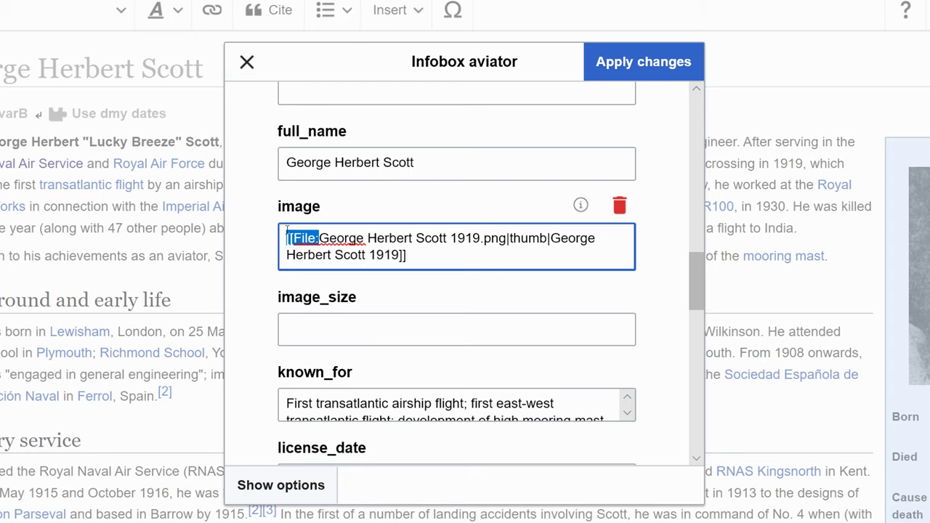
key(BackSpace)
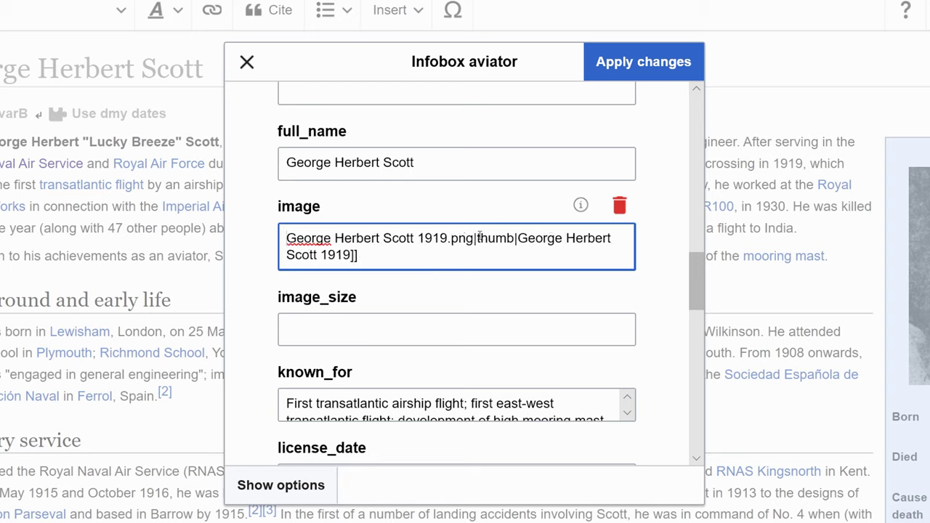
drag(475, 239, 580, 260)
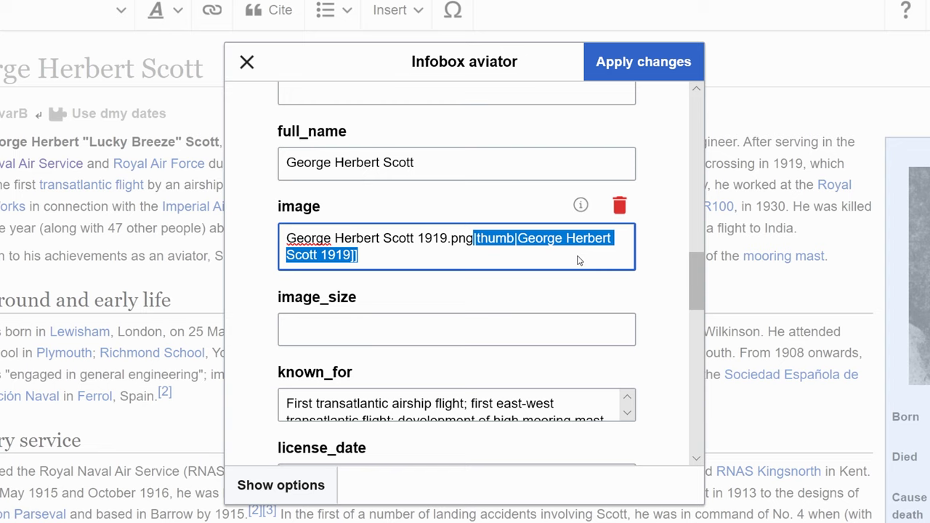
key(BackSpace)
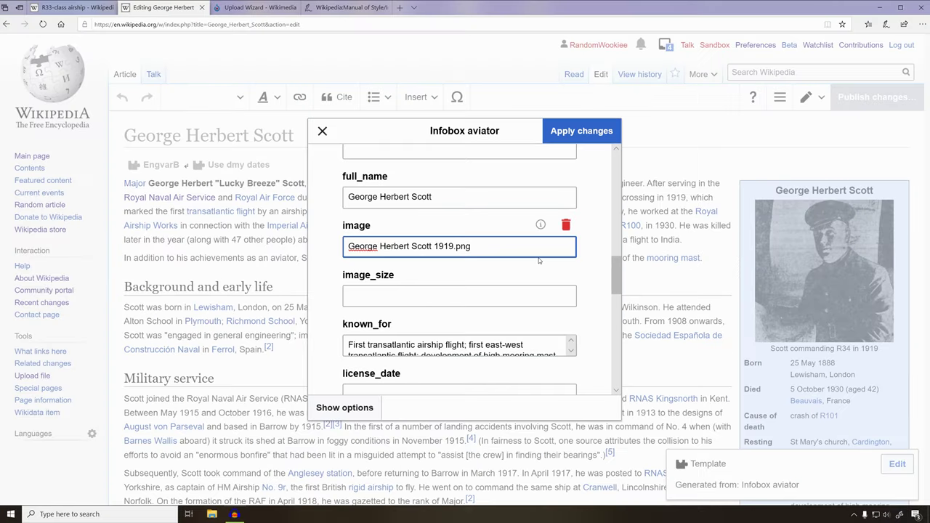
Apply the 1919 photo to the infobox and enter the edit summary 'Updated Infobox image'
click(600, 132)
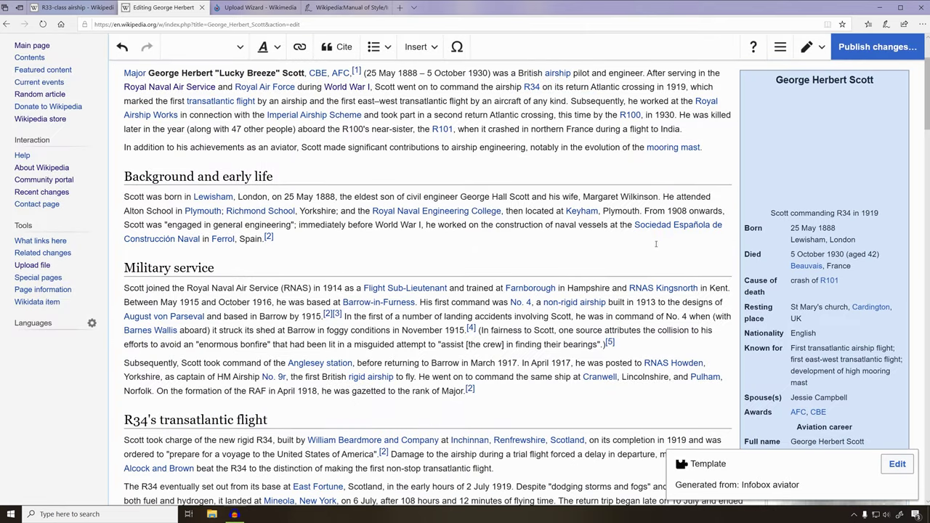
scroll(668, 240, up, 1)
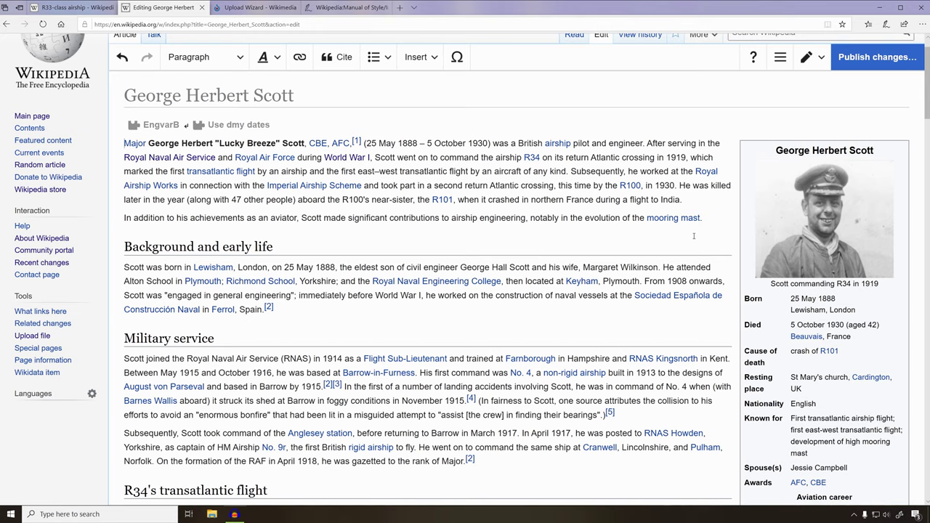
scroll(694, 236, up, 1)
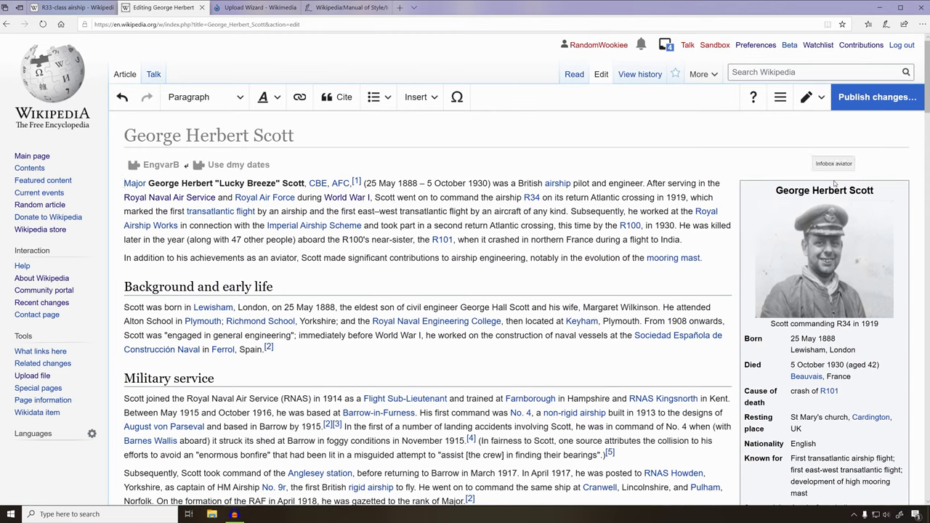
click(883, 109)
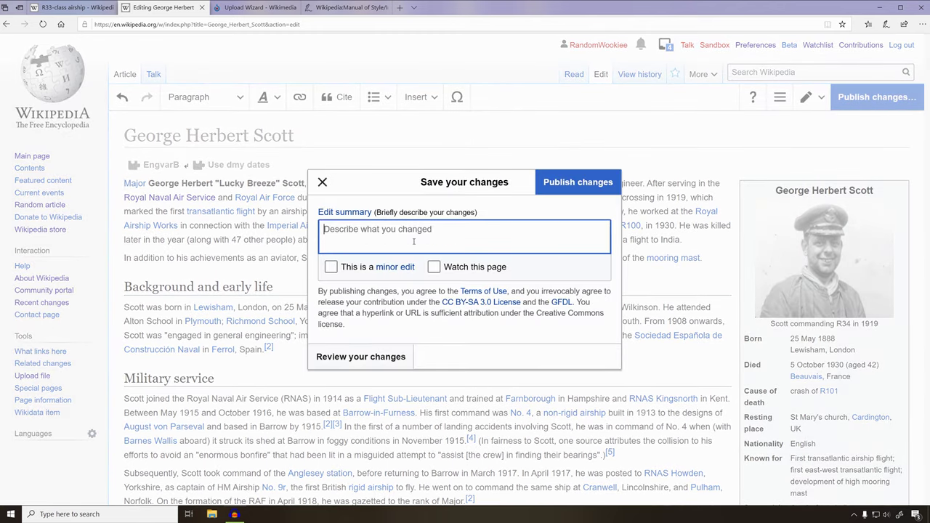
text(Updated Infobox image)
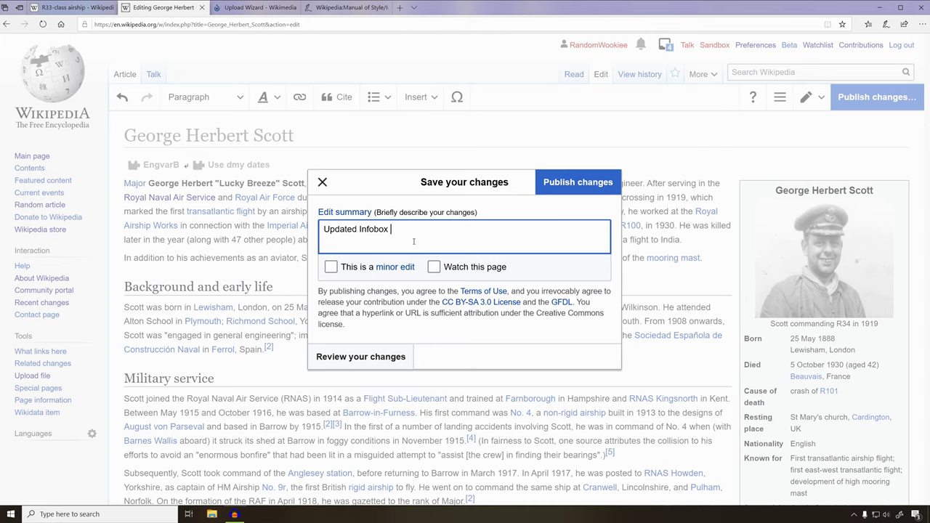